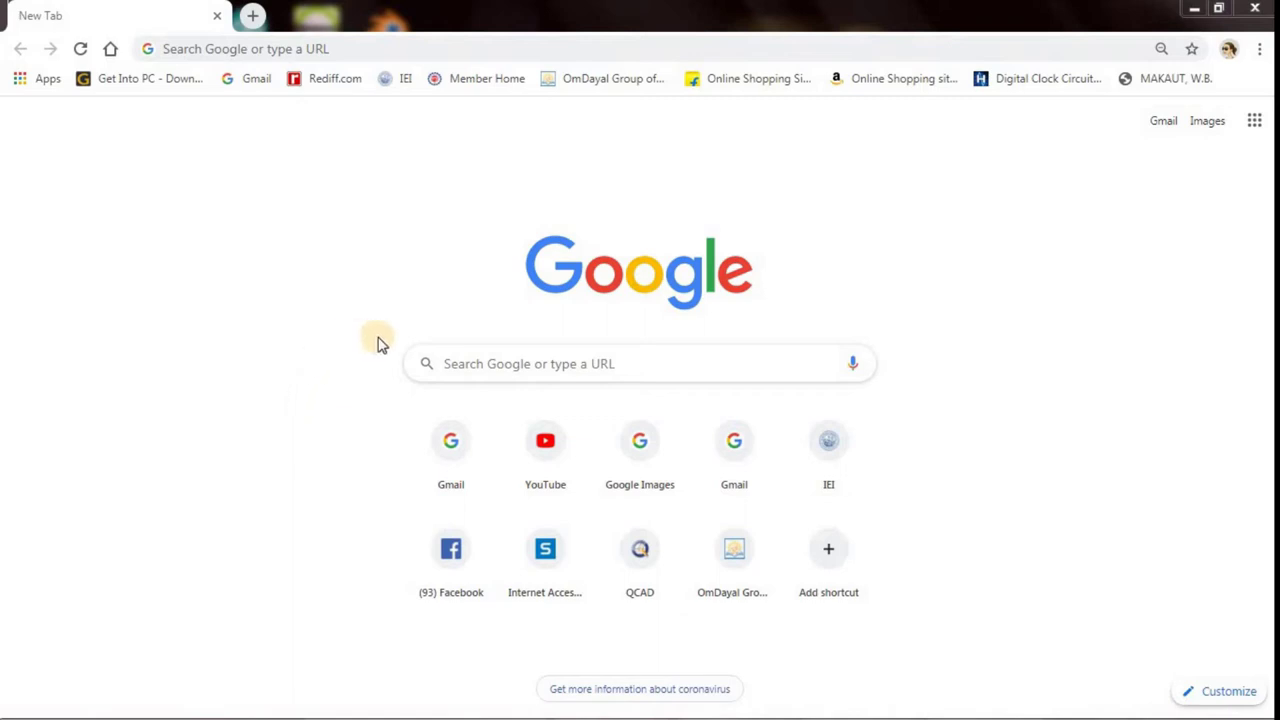
# - Search Google for 'gimp' from the new Chrome tab
pyautogui.click(466, 365)
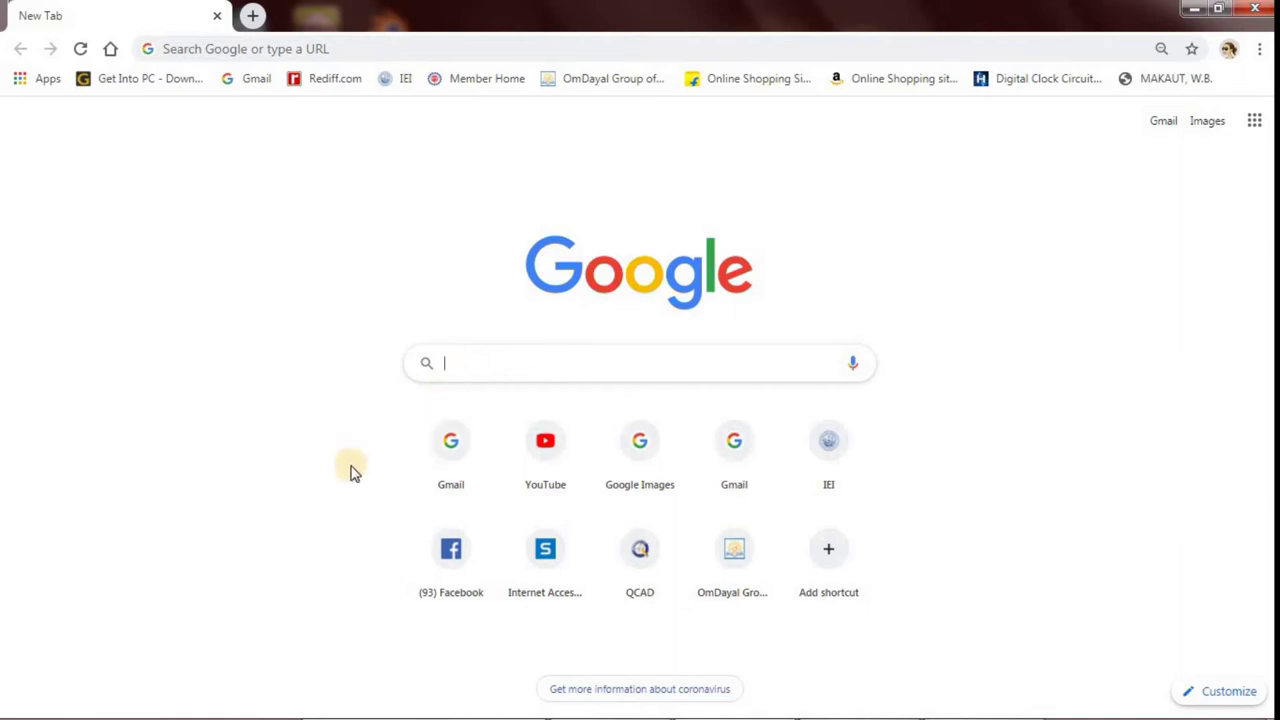
pyautogui.write('gim')
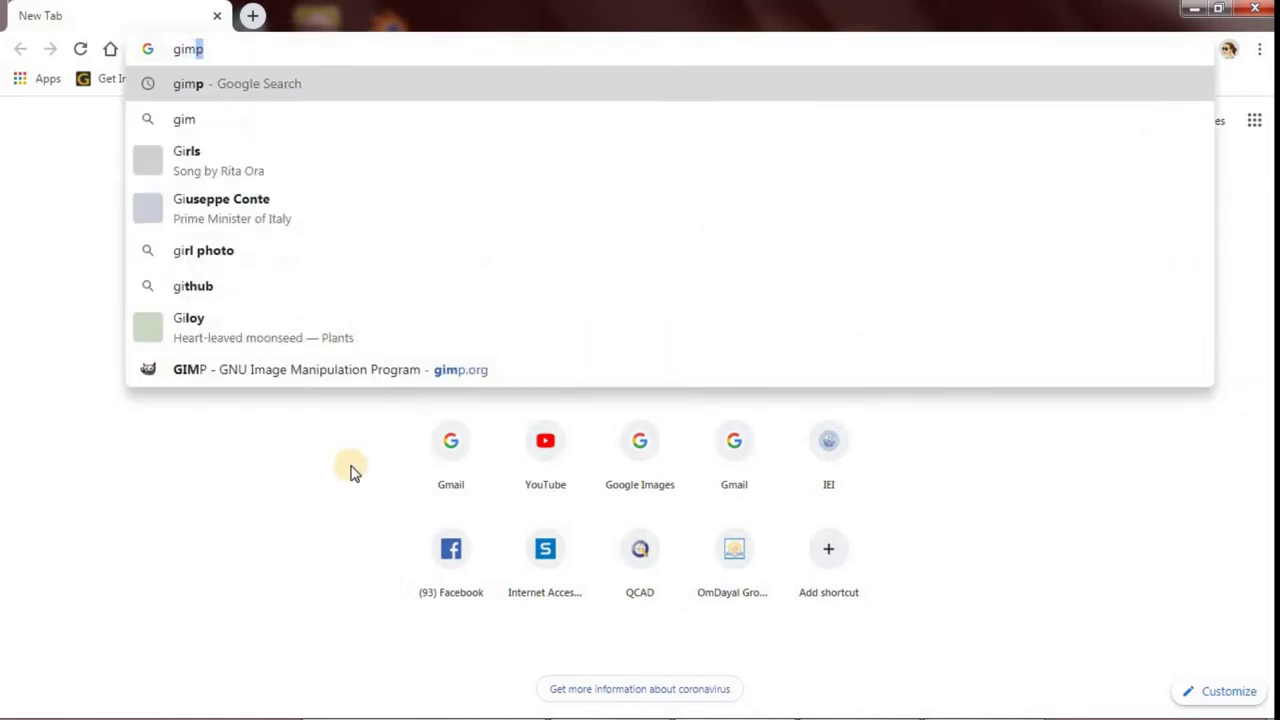
pyautogui.write('p')
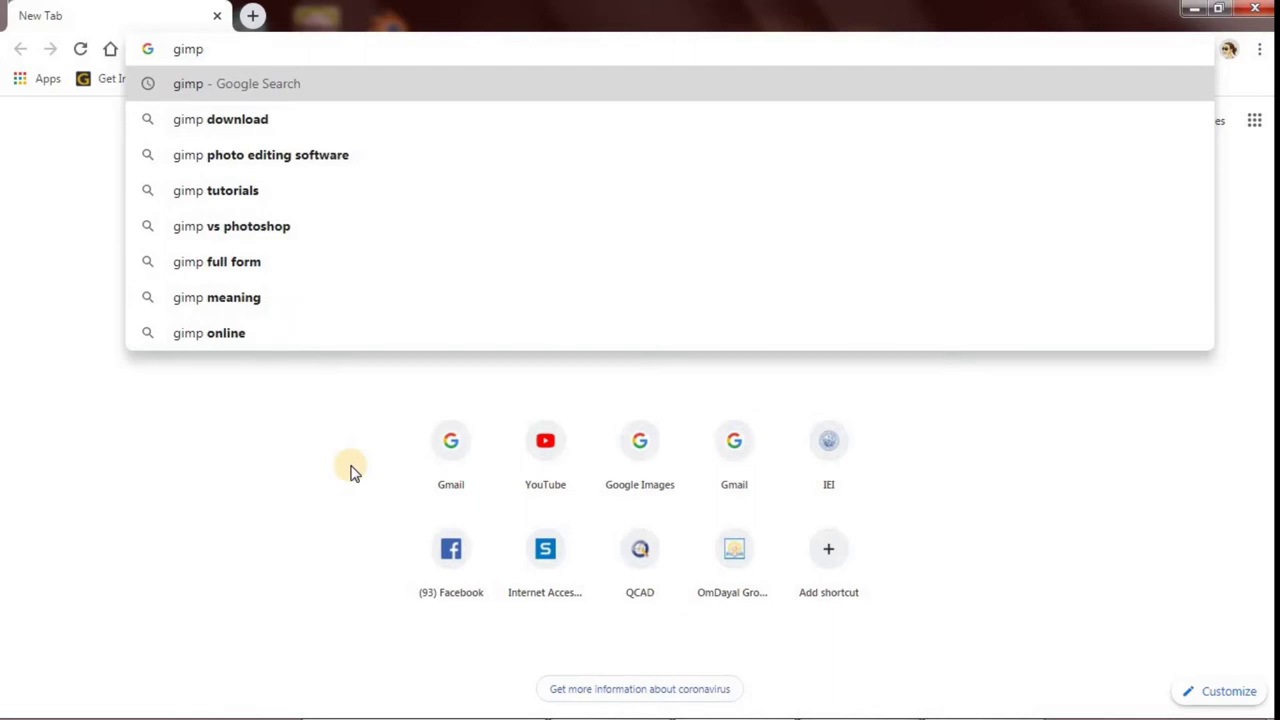
pyautogui.press('Return')
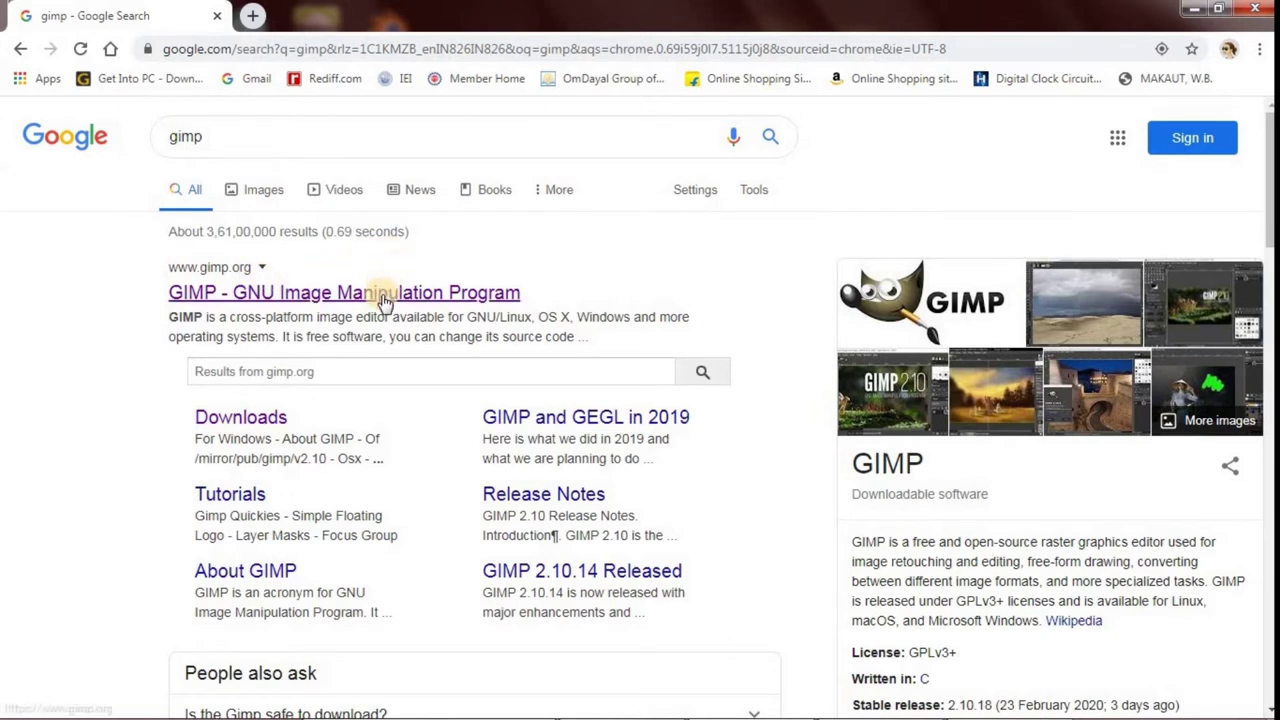
# - Follow the 'GIMP - GNU Image Manipulation Program' result to the gimp.org home page
pyautogui.click(383, 299)
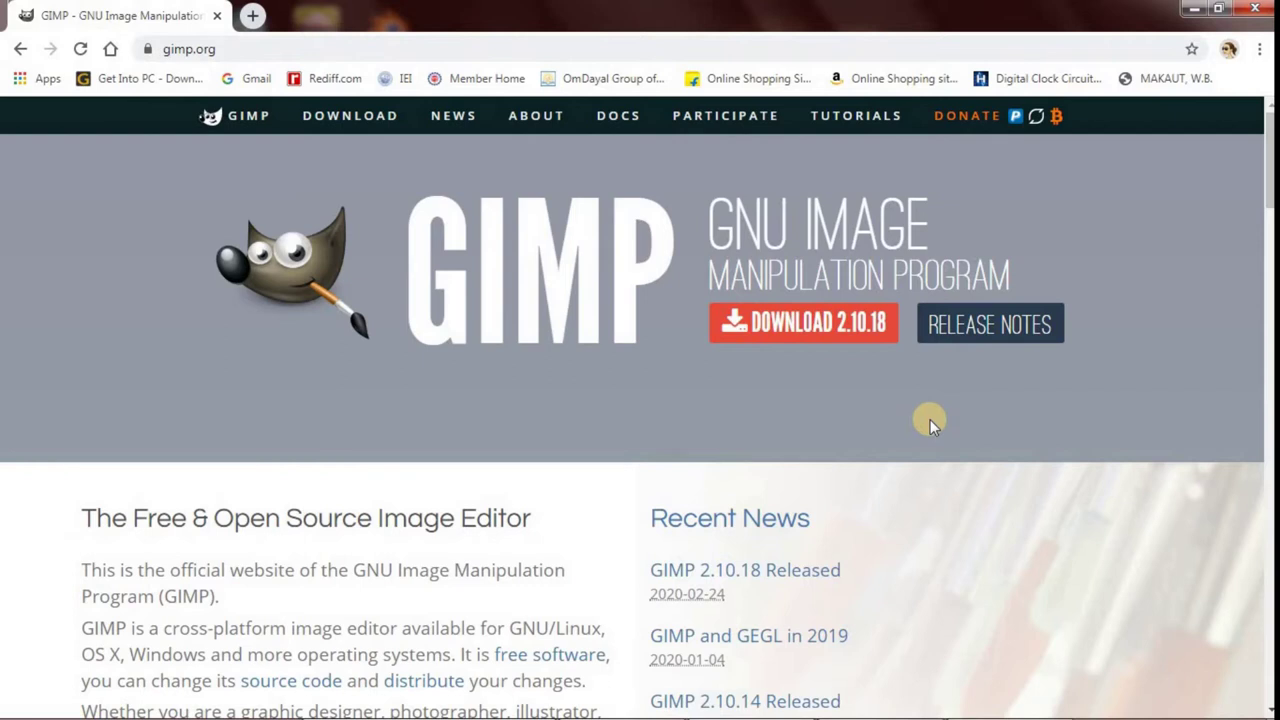
pyautogui.click(797, 347)
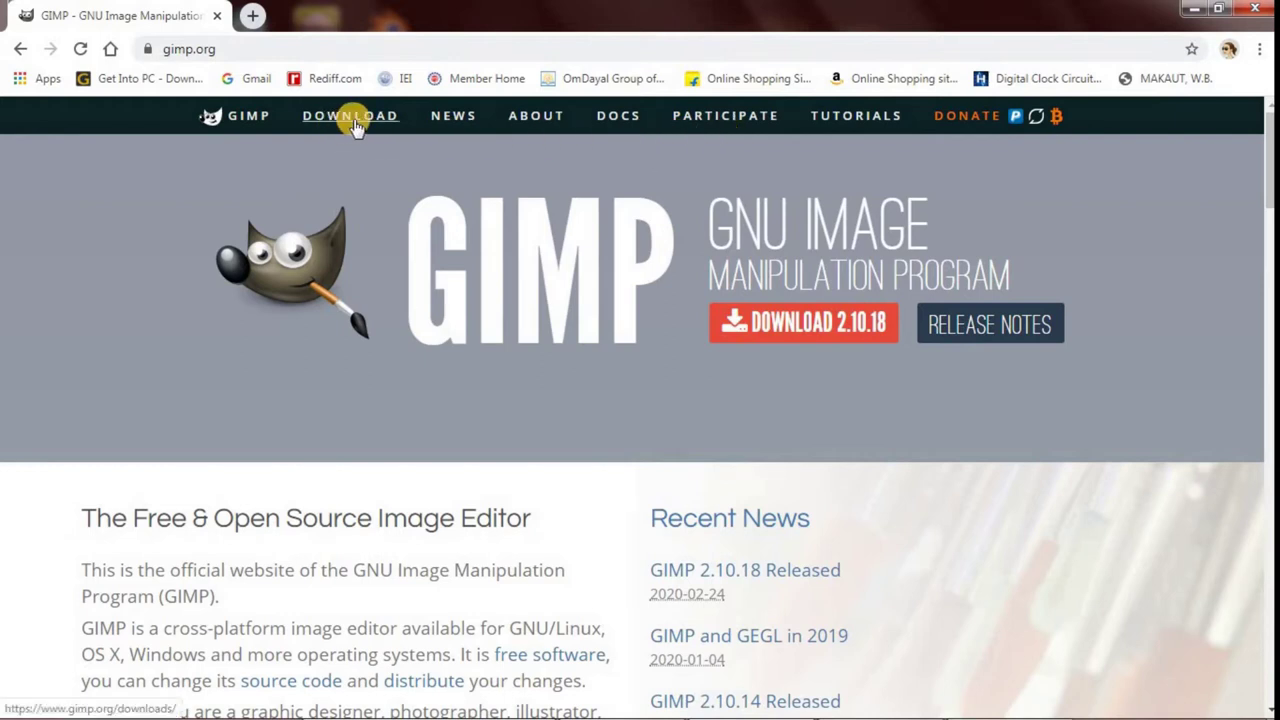
# - Go to the GIMP Downloads page and scroll through installers, older downloads and manual language packs
pyautogui.click(355, 120)
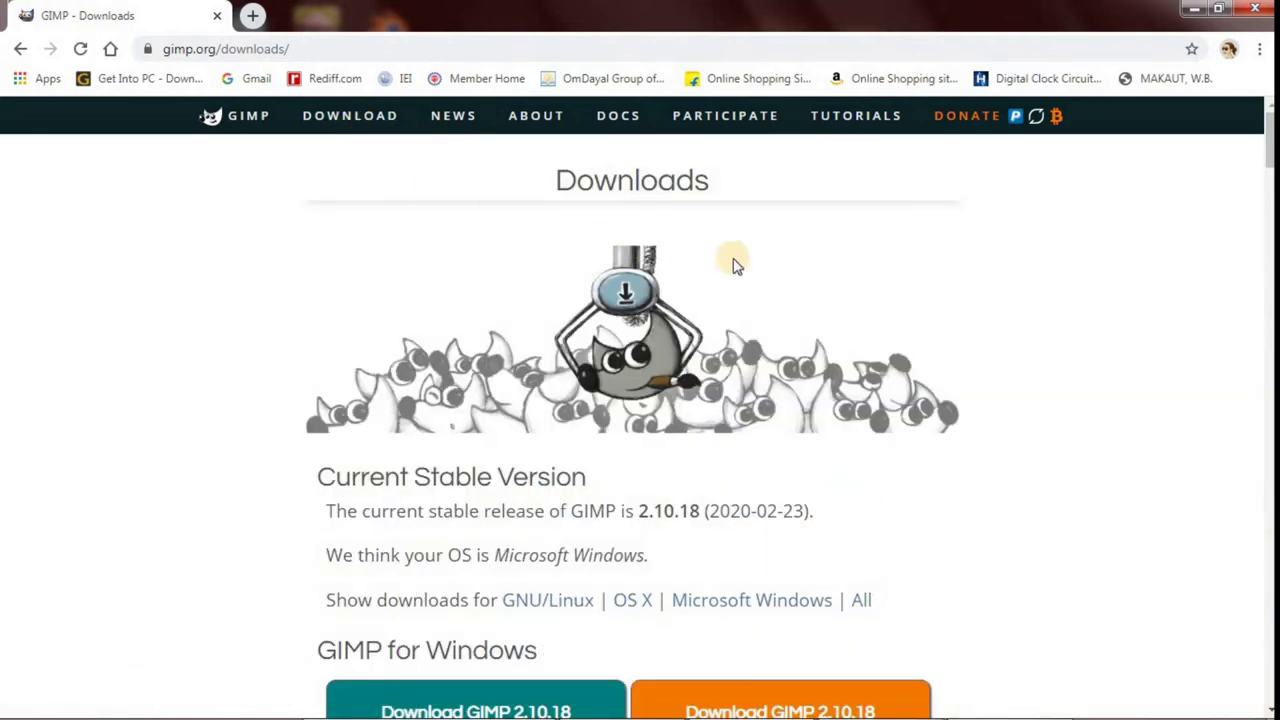
pyautogui.scroll(-2, 1022, 325)
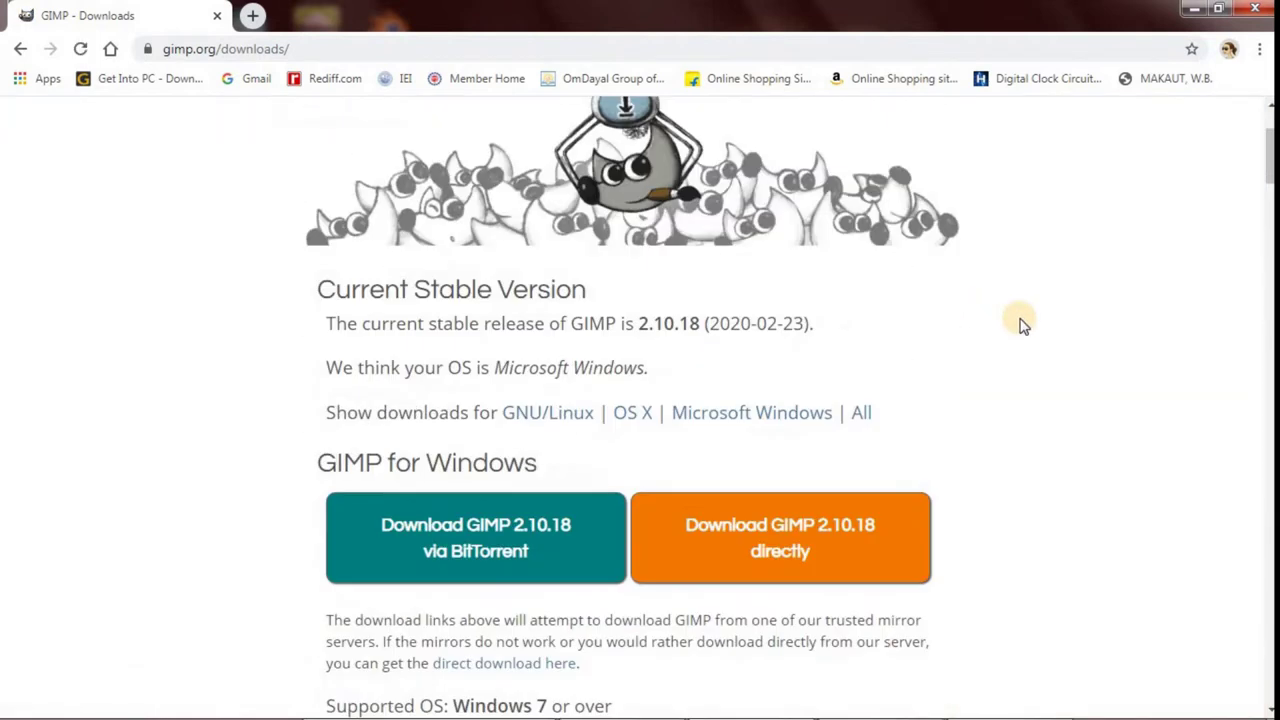
pyautogui.scroll(-1, 1022, 325)
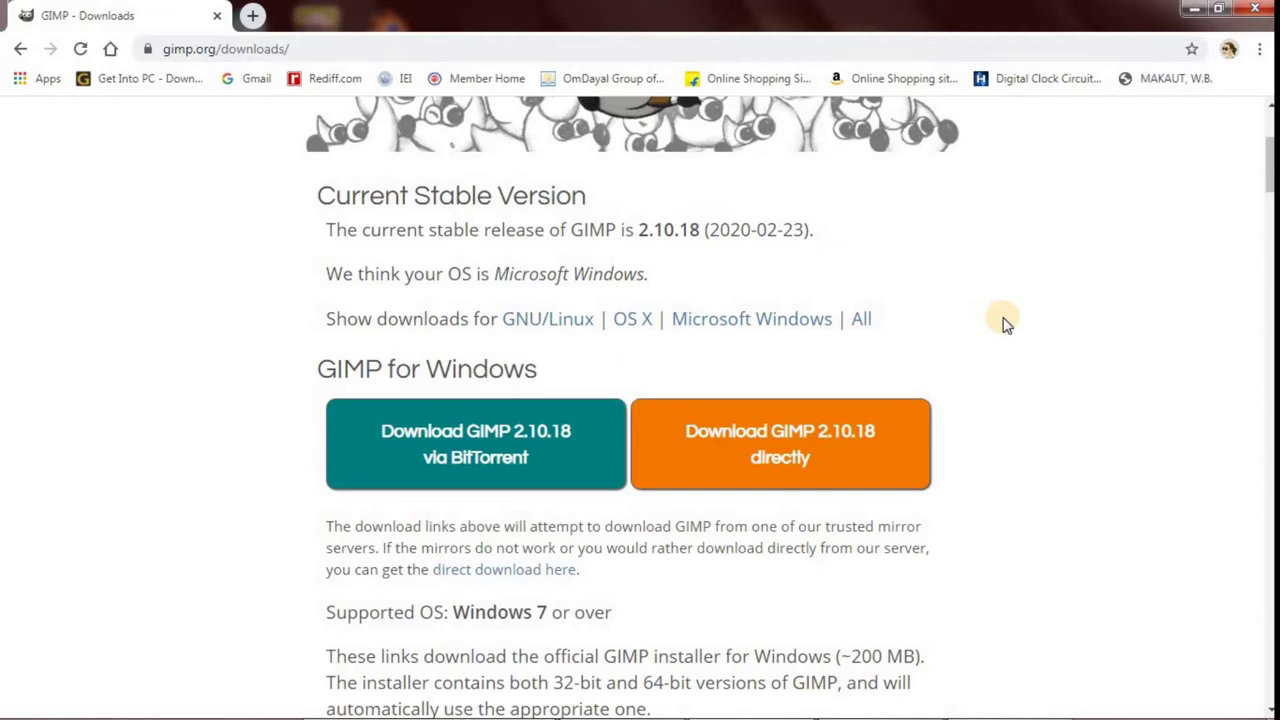
pyautogui.scroll(-1, 1005, 323)
pyautogui.scroll(-1, 1005, 323)
pyautogui.scroll(-3, 1005, 323)
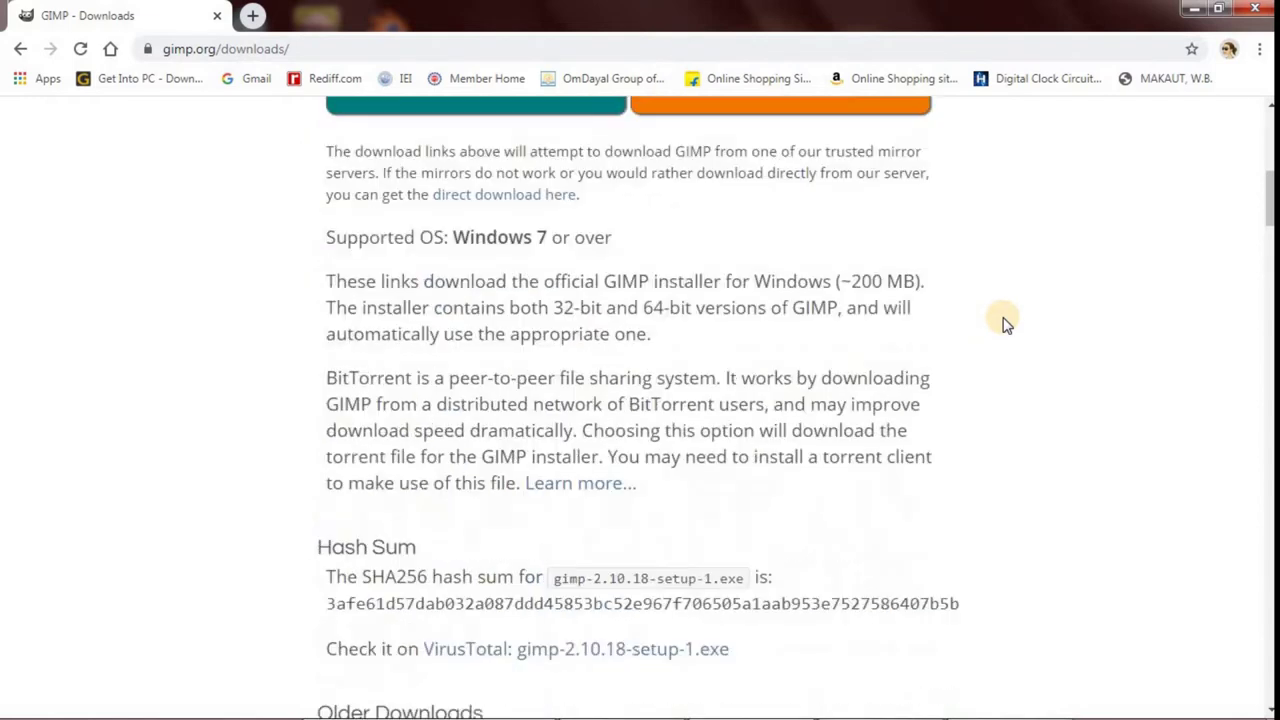
pyautogui.scroll(-1, 1005, 323)
pyautogui.scroll(-1, 1005, 323)
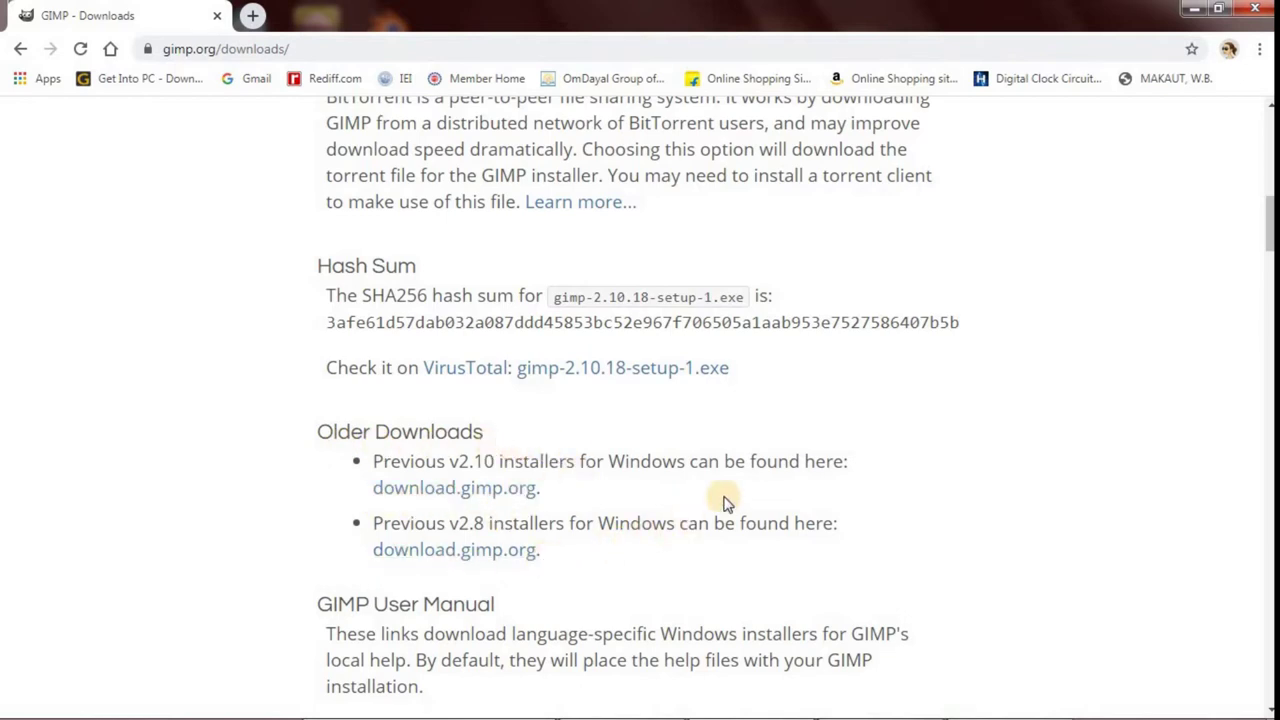
pyautogui.scroll(-2, 725, 508)
pyautogui.scroll(-2, 725, 500)
pyautogui.scroll(-3, 724, 497)
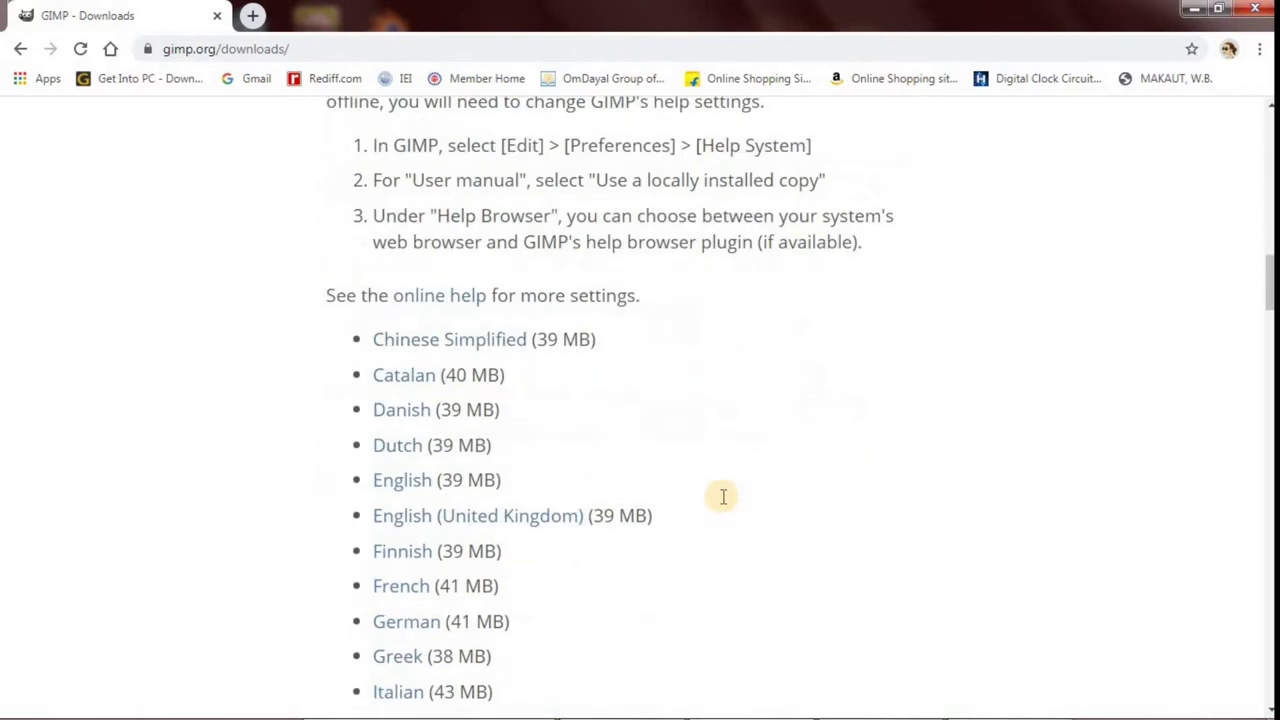
pyautogui.scroll(-2, 723, 500)
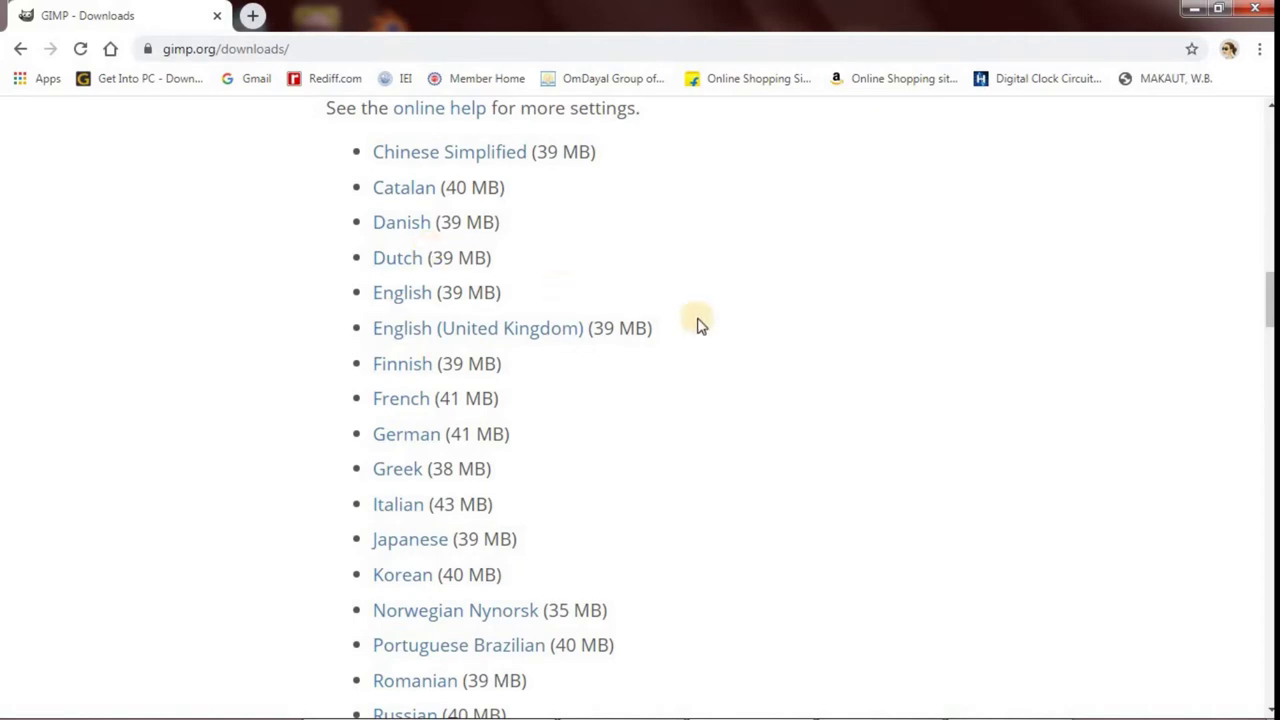
# - Scroll back up toward the top of the Downloads page
pyautogui.scroll(1, 716, 334)
pyautogui.scroll(3, 716, 335)
pyautogui.scroll(4, 716, 335)
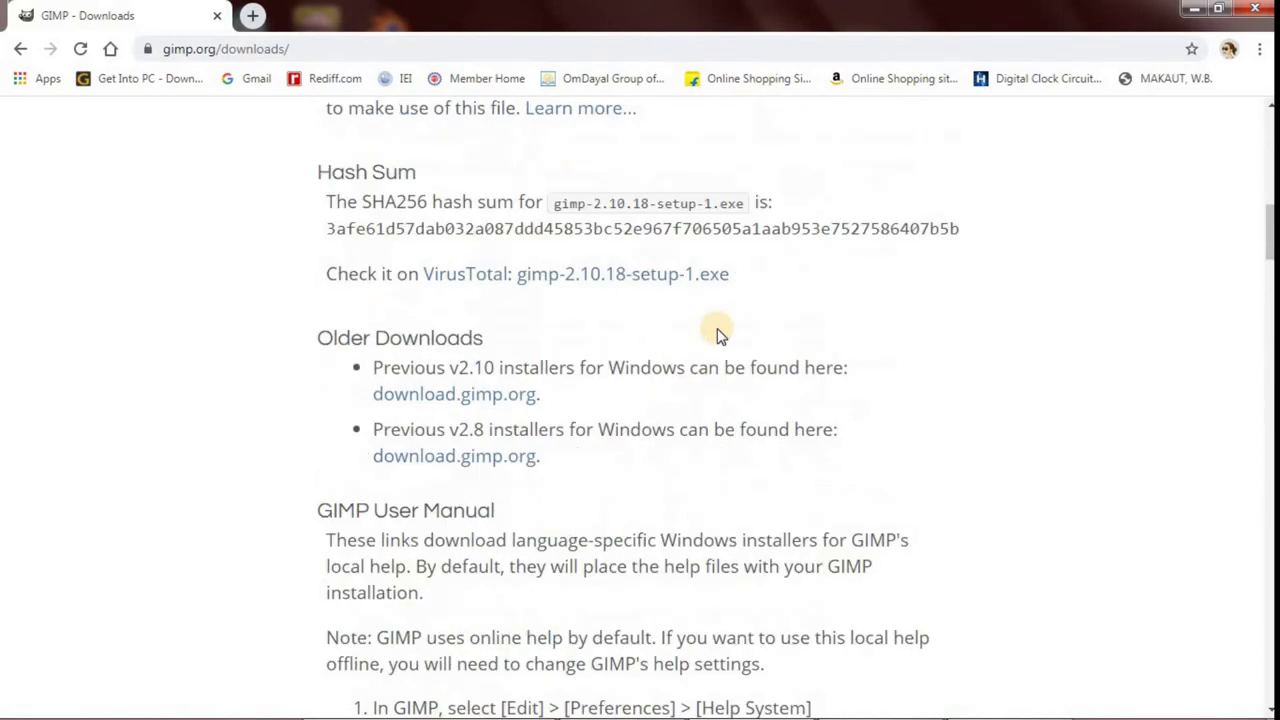
pyautogui.scroll(2, 716, 335)
pyautogui.scroll(1, 716, 335)
pyautogui.scroll(2, 716, 335)
# - Finish scrolling up the Downloads page, then move over to the empty GIMP workspace
pyautogui.scroll(4, 717, 335)
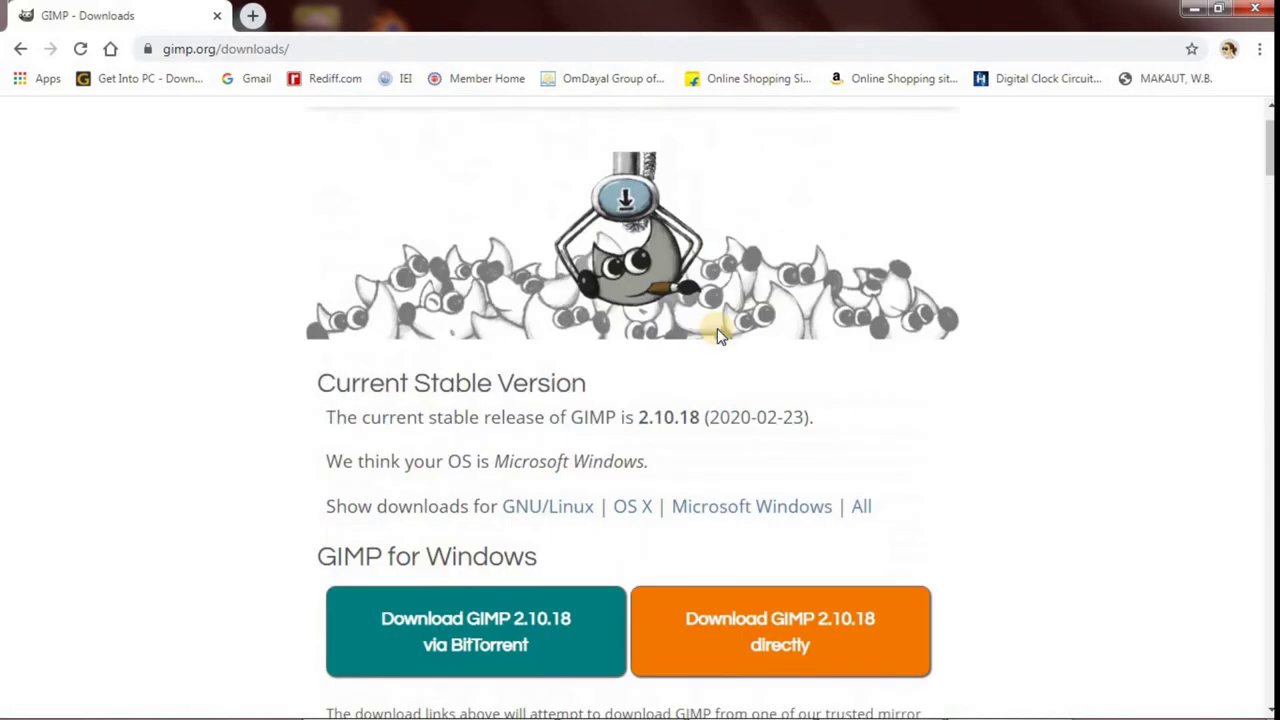
pyautogui.scroll(1, 717, 335)
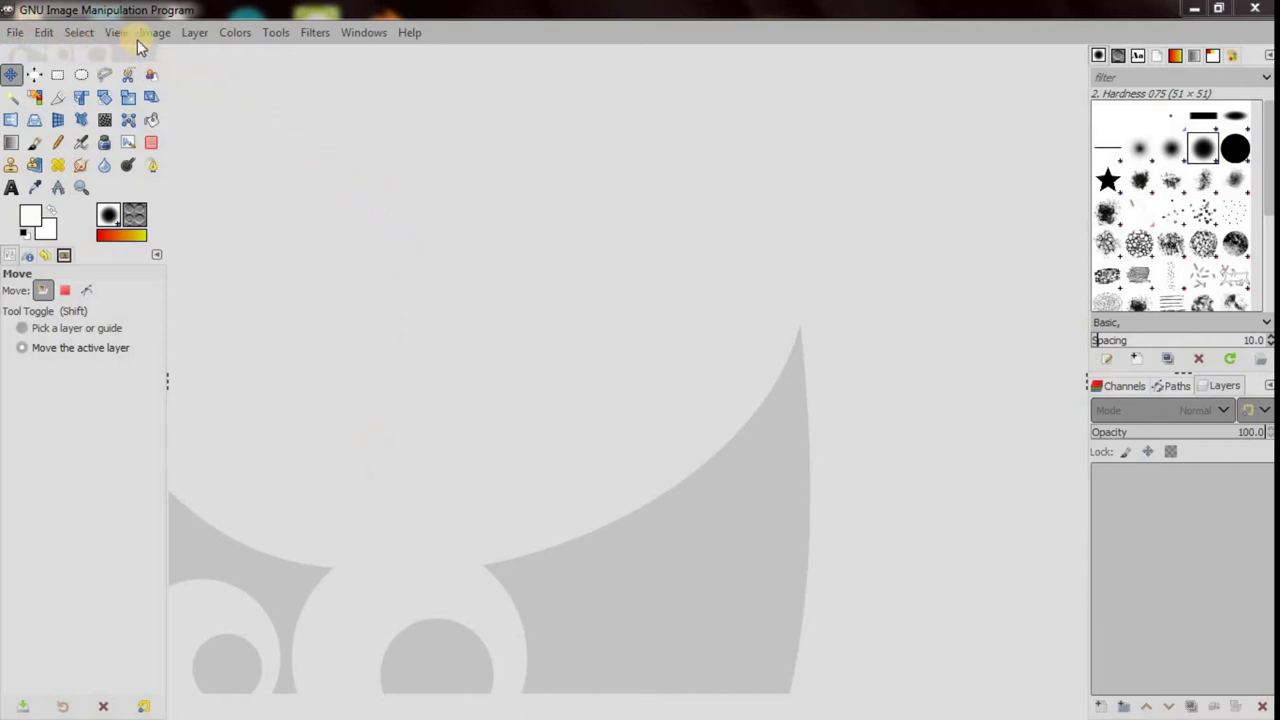
# - Browse GIMP's menu bar from File through Edit, ending on the Select menu
pyautogui.click(15, 33)
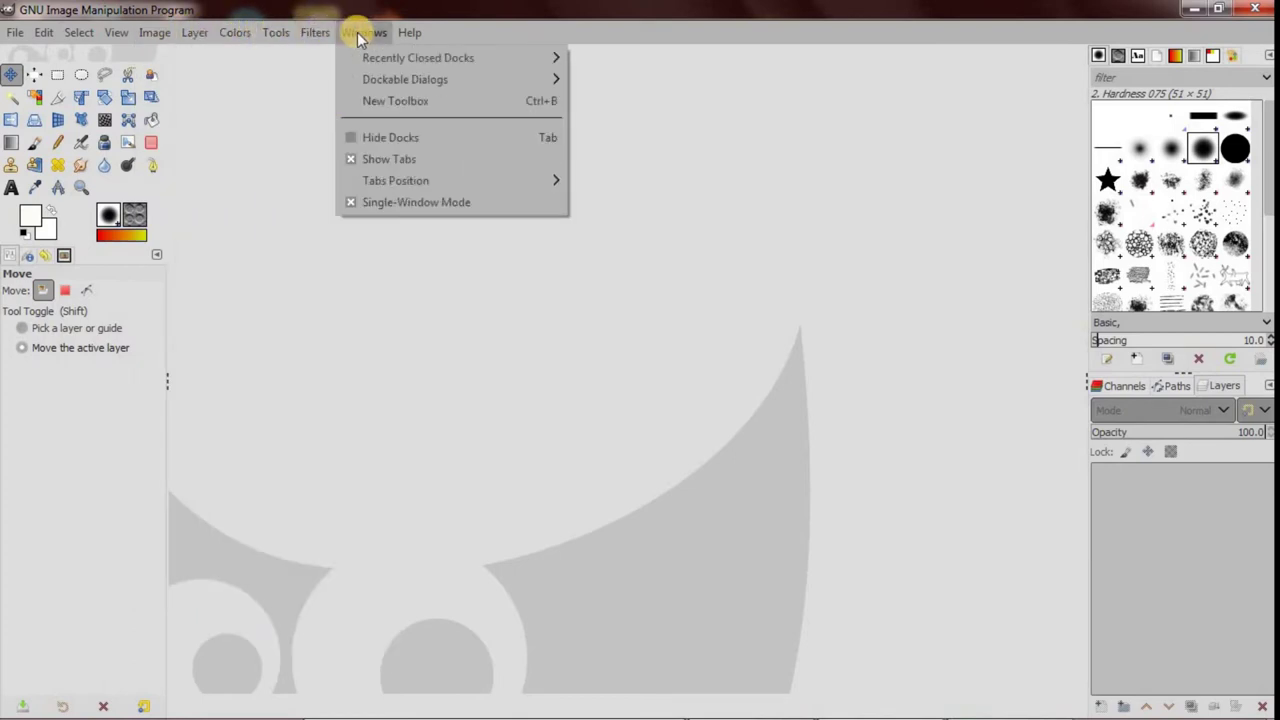
# - Dismiss the open Windows menu by clicking away from it
pyautogui.click(462, 33)
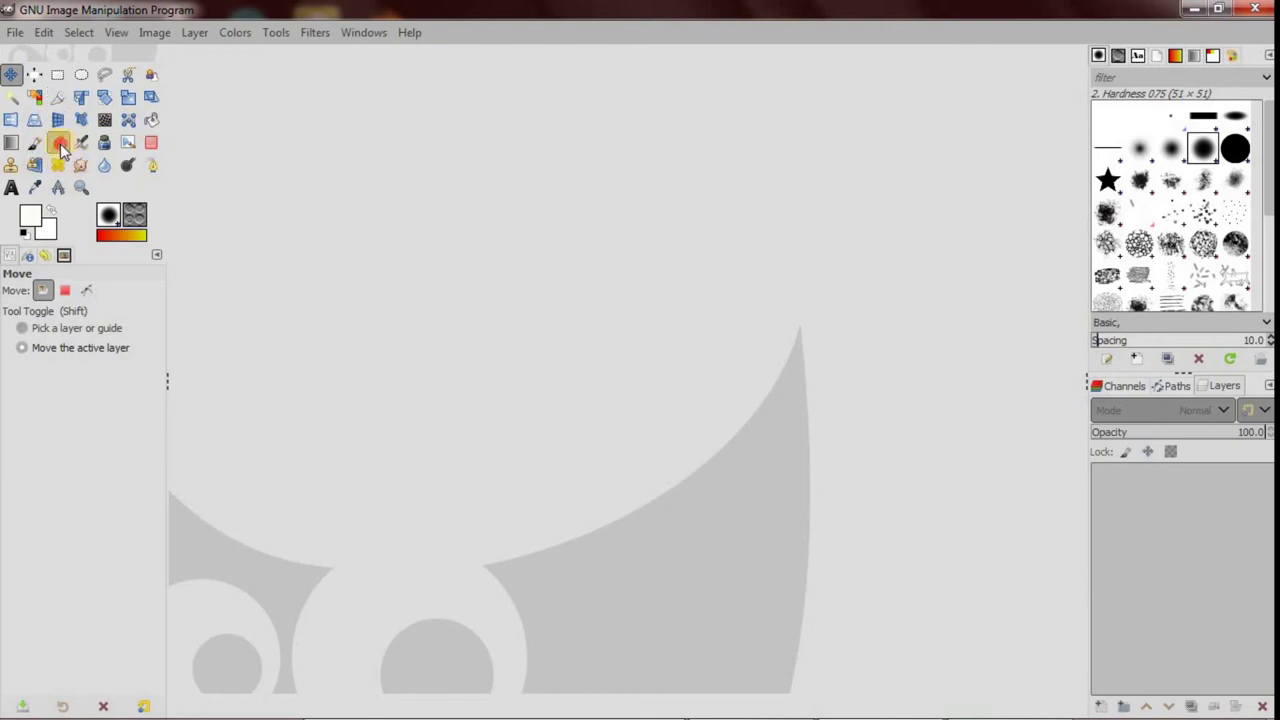
pyautogui.click(60, 143)
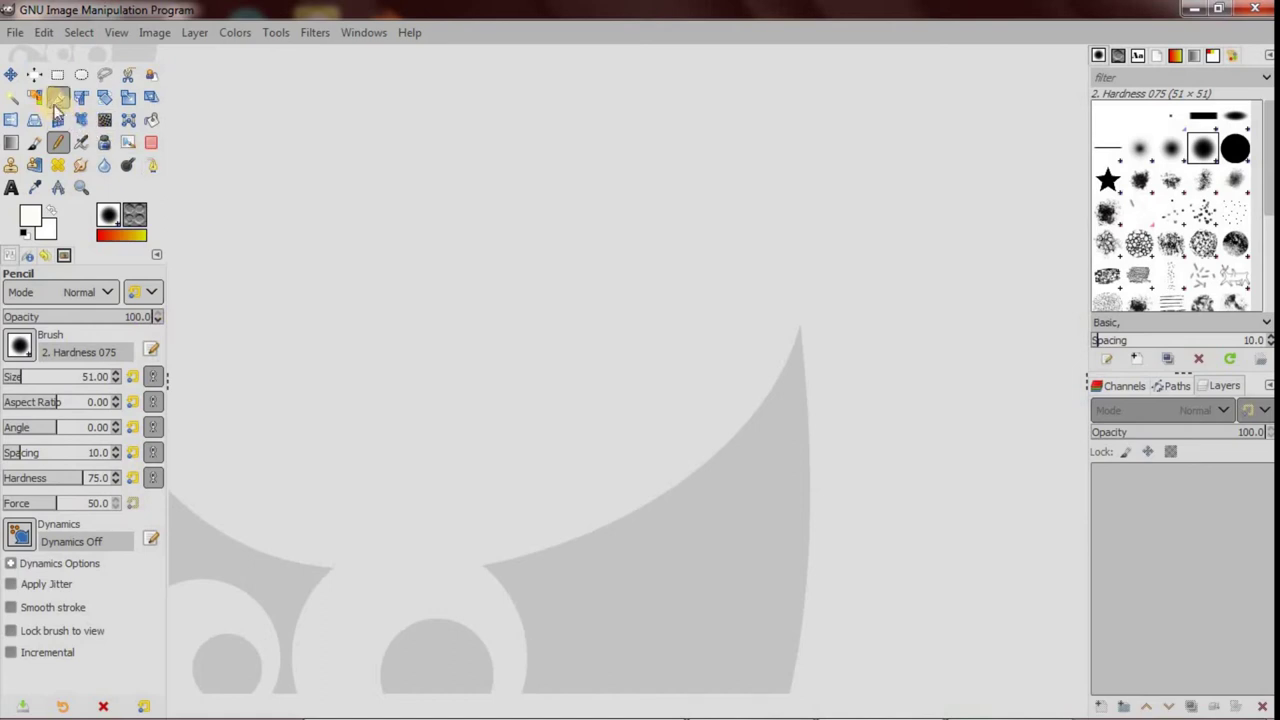
pyautogui.click(11, 77)
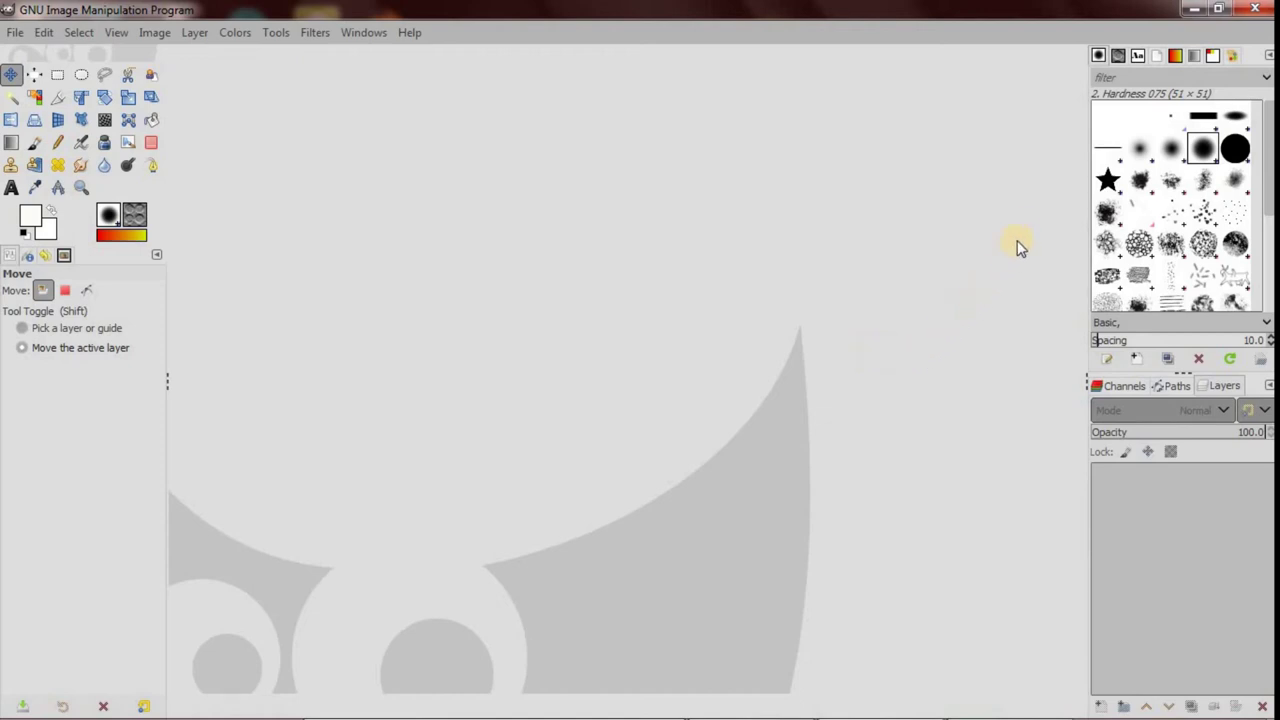
# - Cycle through the Patterns, Fonts, Document History and Gradients dock tabs, returning to Brushes
pyautogui.click(1119, 56)
pyautogui.click(1137, 56)
pyautogui.click(1176, 56)
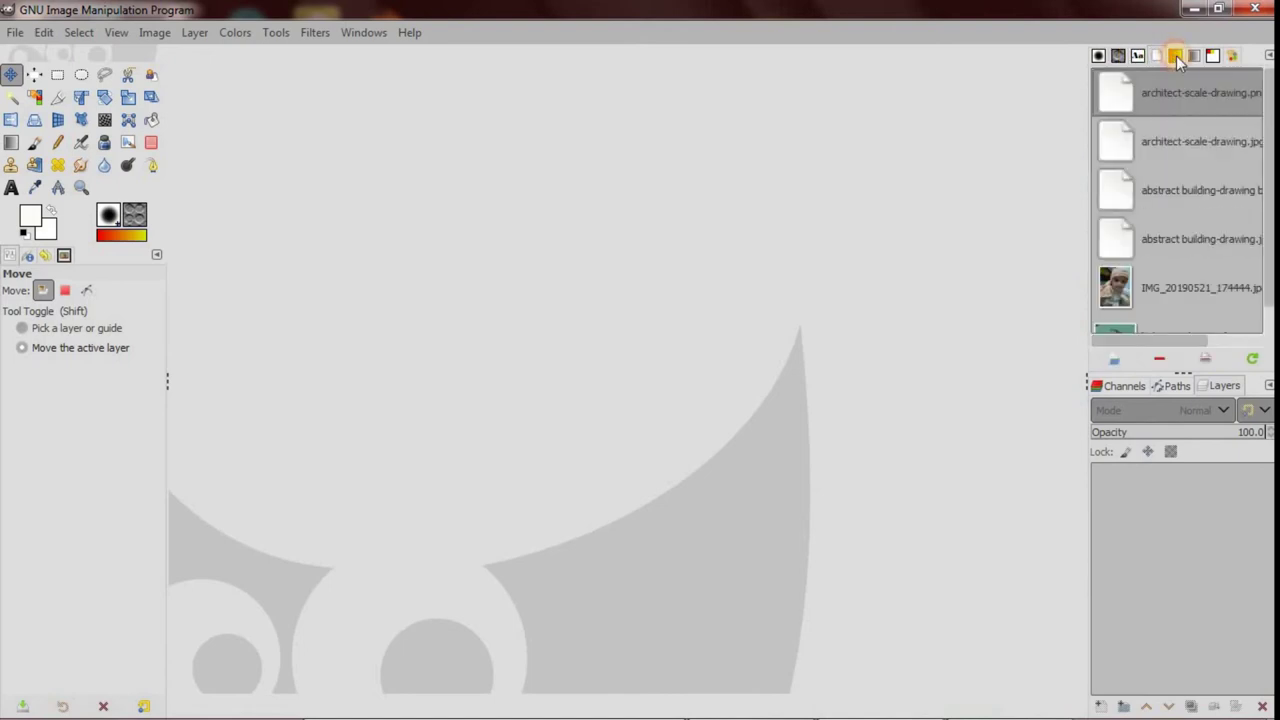
pyautogui.click(1177, 56)
pyautogui.click(1096, 56)
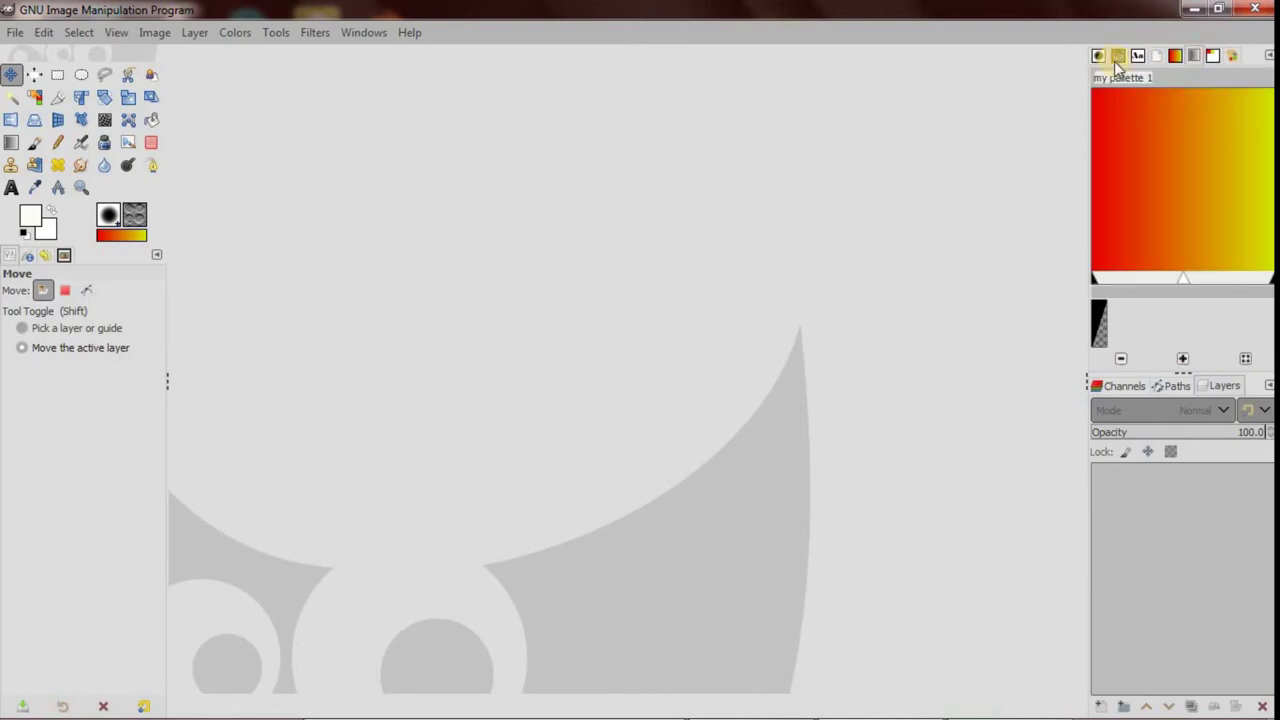
pyautogui.click(1096, 56)
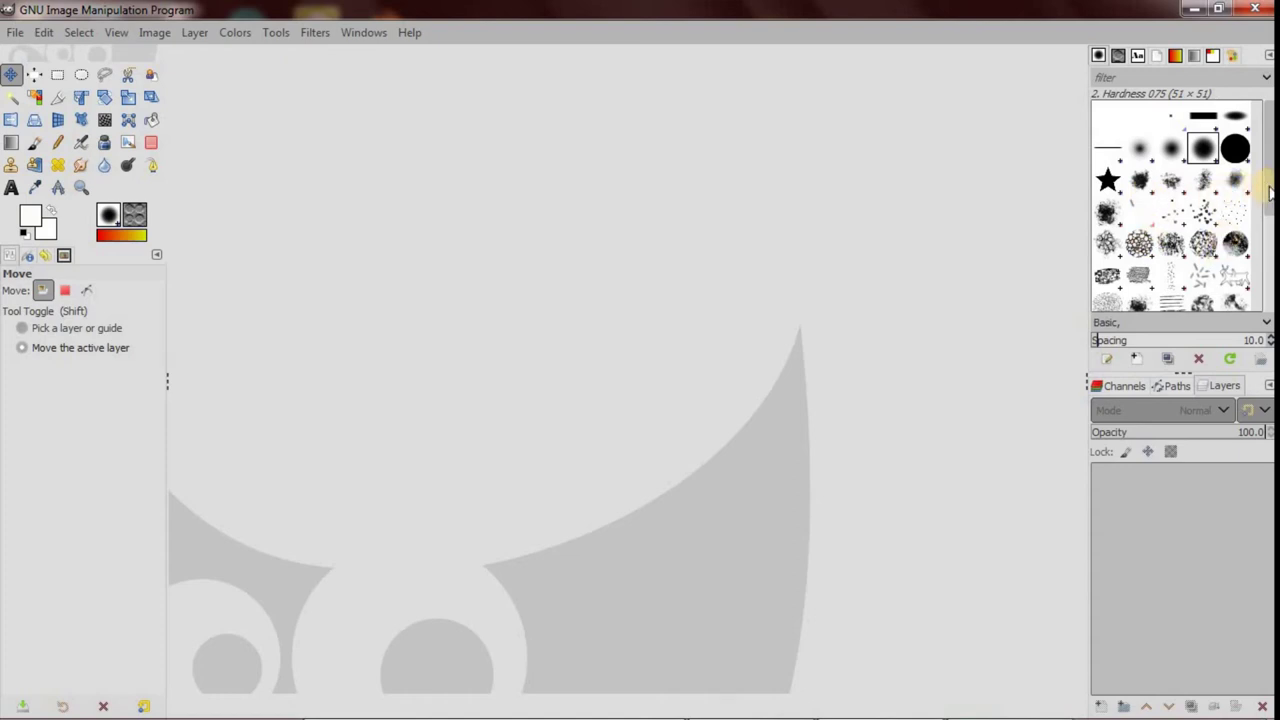
# - Show and scroll the pattern collection, then move on to the Fonts list
pyautogui.moveTo(1268, 200)
pyautogui.mouseDown()
pyautogui.moveTo(1268, 245)
pyautogui.moveTo(1268, 165)
pyautogui.mouseUp()
pyautogui.click(1117, 55)
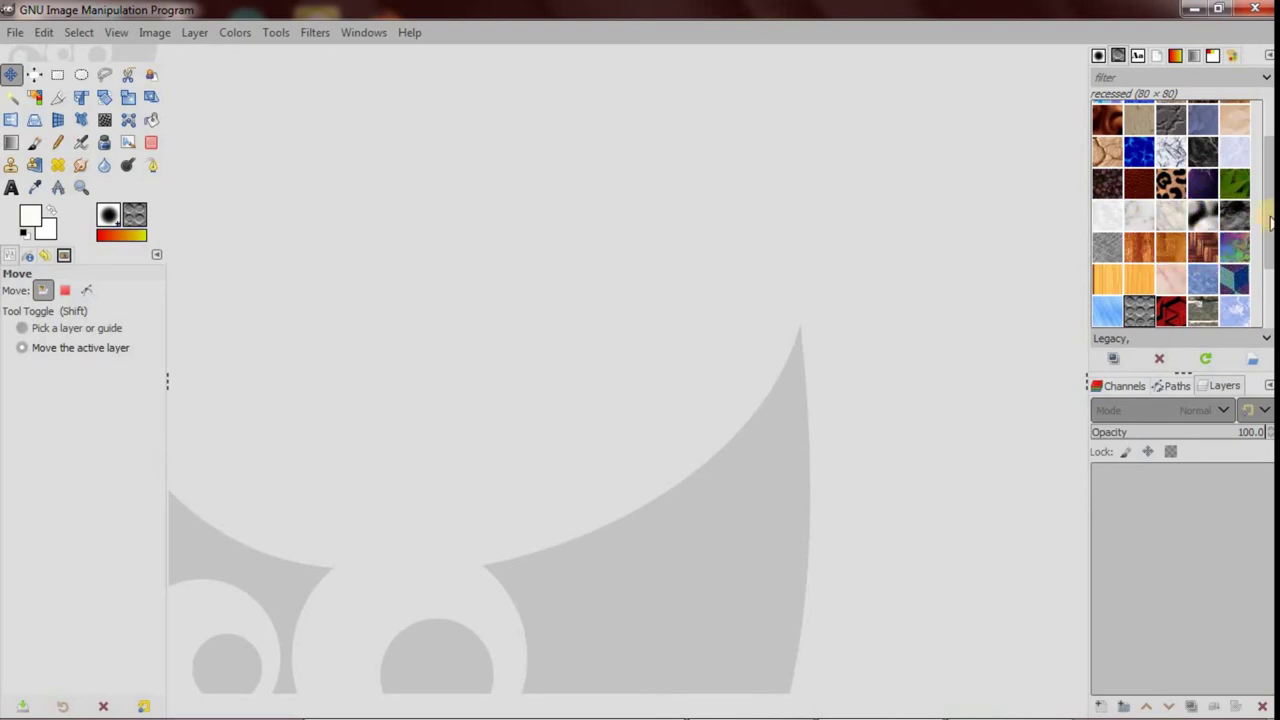
pyautogui.moveTo(1270, 222); pyautogui.dragTo(1266, 176)
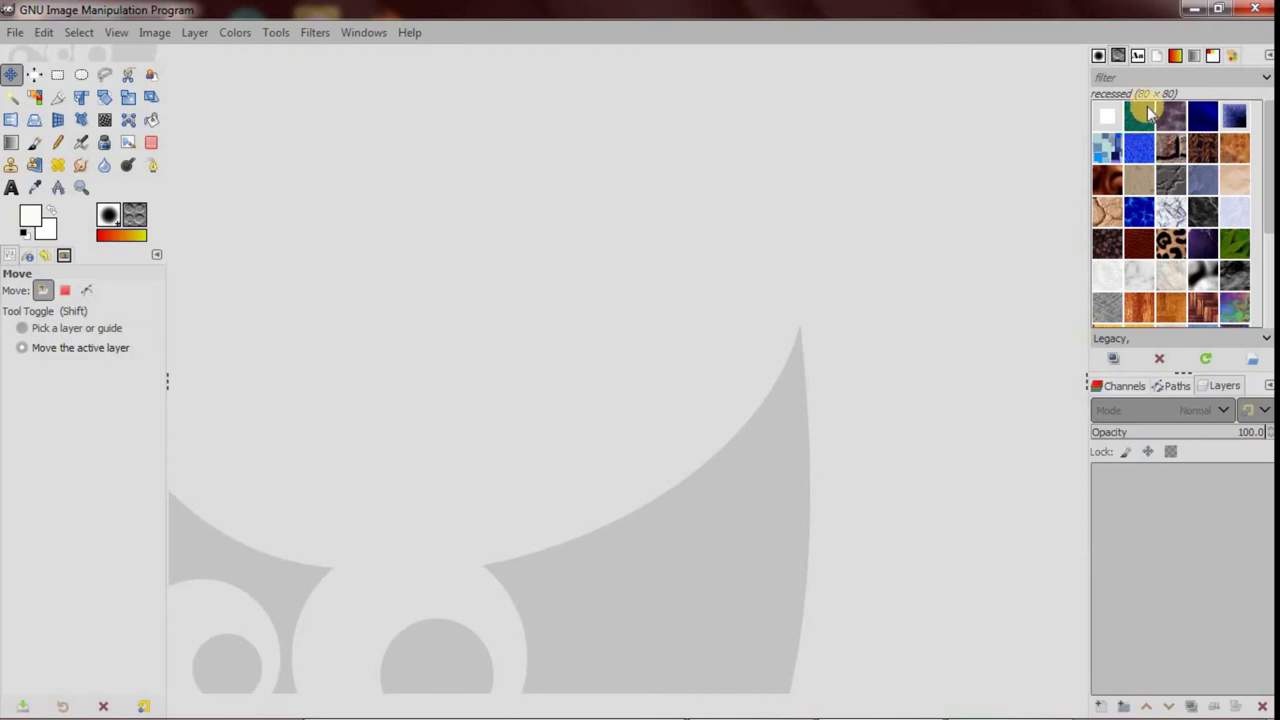
pyautogui.click(1138, 55)
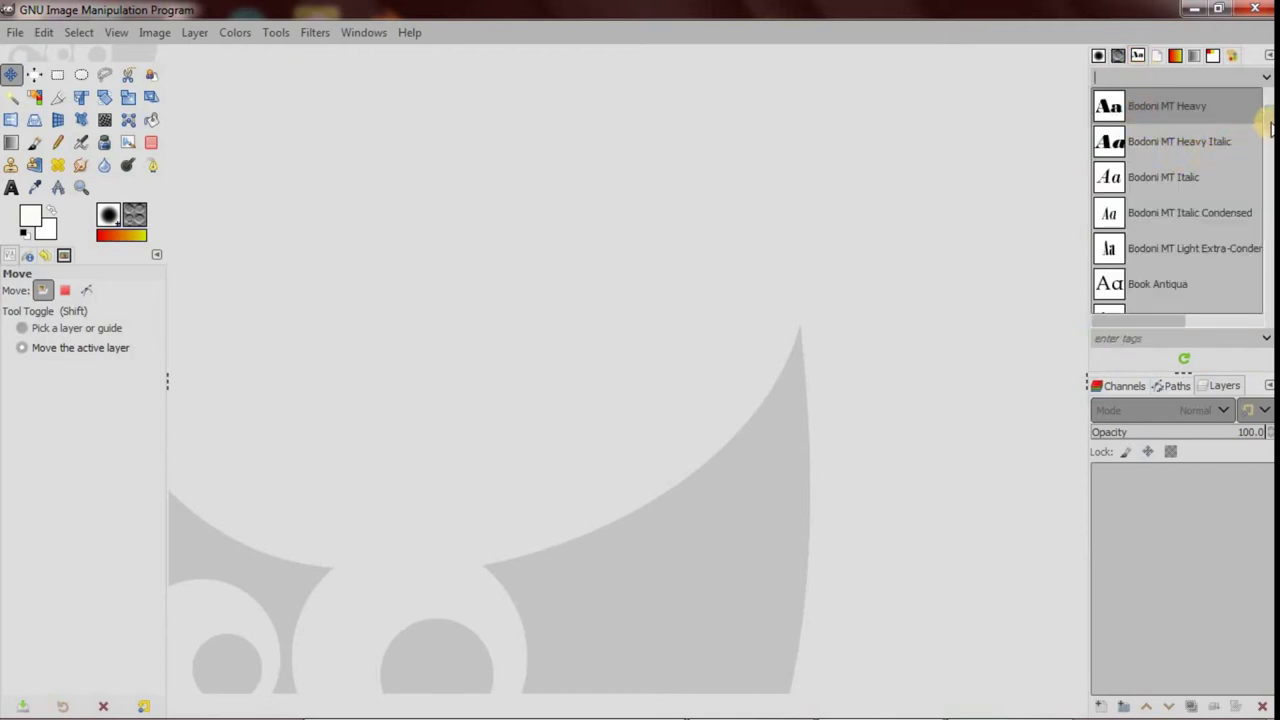
# - Scroll down and back up through the installed font list
pyautogui.scroll(-1, 1268, 127)
pyautogui.moveTo(1270, 127)
pyautogui.mouseDown()
pyautogui.moveTo(1268, 296)
pyautogui.moveTo(1268, 250)
pyautogui.mouseUp()
pyautogui.click(1108, 271)
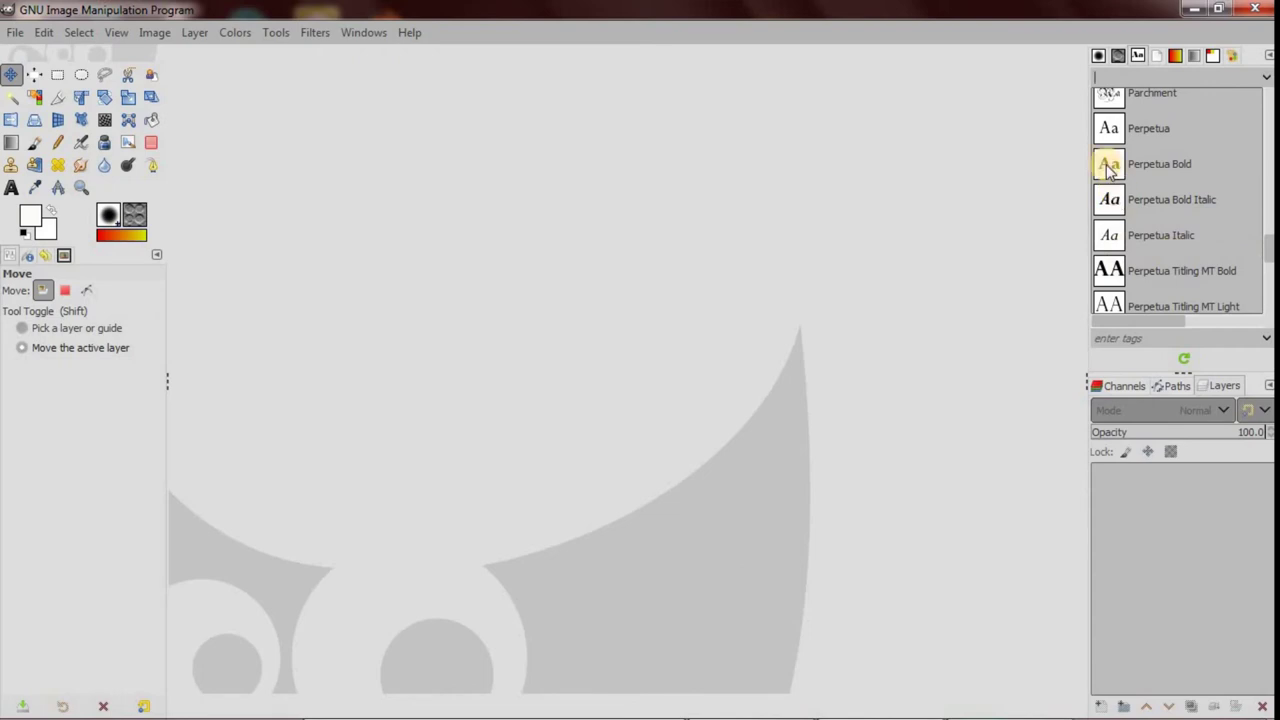
pyautogui.moveTo(1268, 248); pyautogui.dragTo(1270, 150)
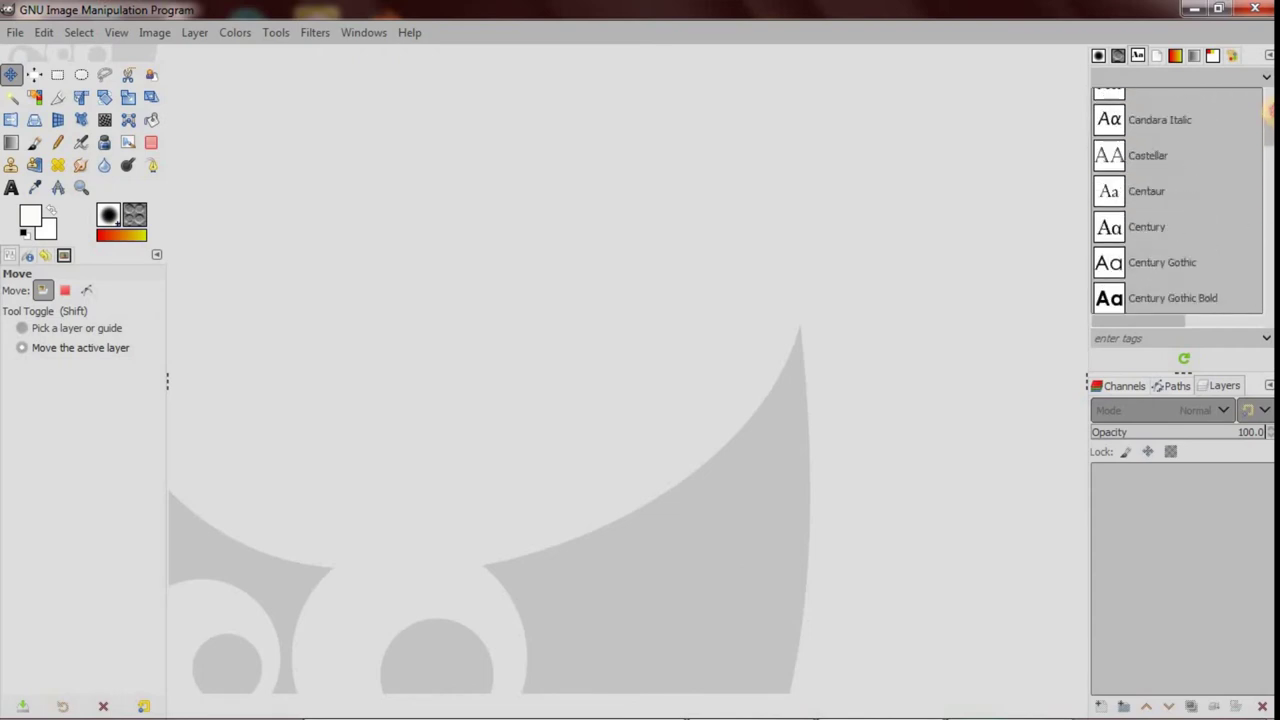
pyautogui.scroll(15, 1199, 95)
# - Switch to Document History and scroll through the recently opened images
pyautogui.click(1155, 56)
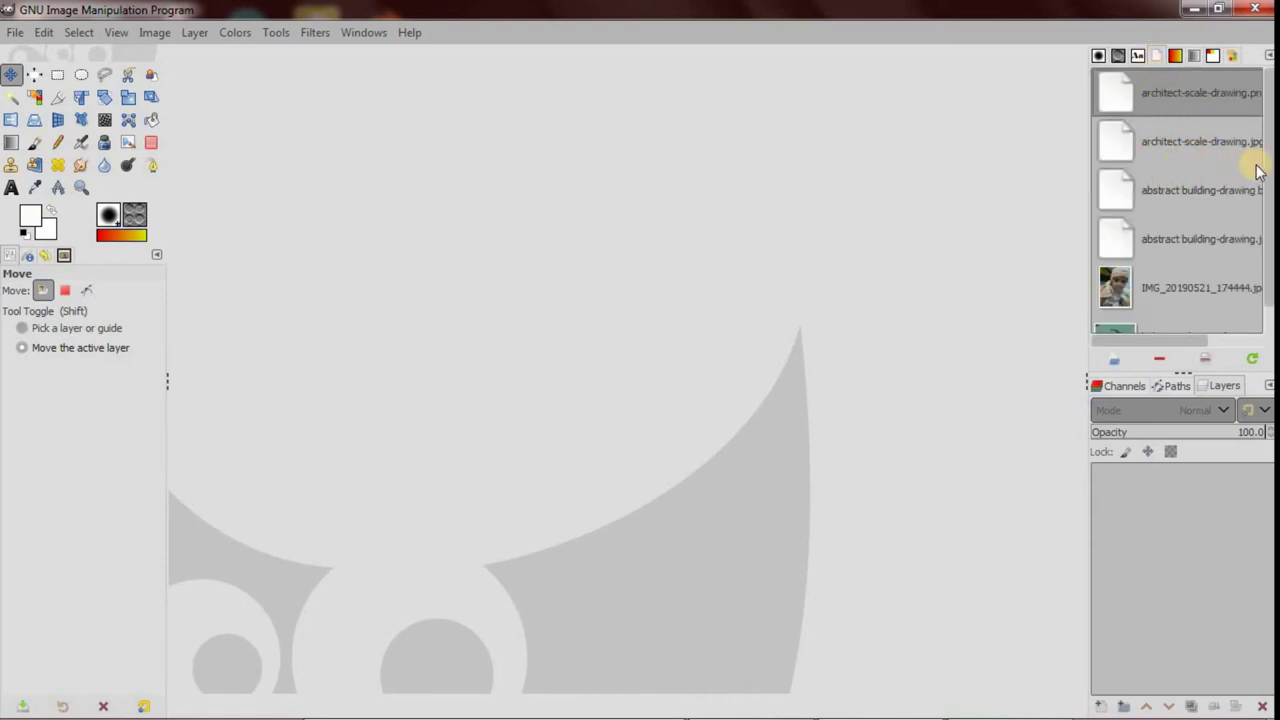
pyautogui.scroll(-1, 1268, 166)
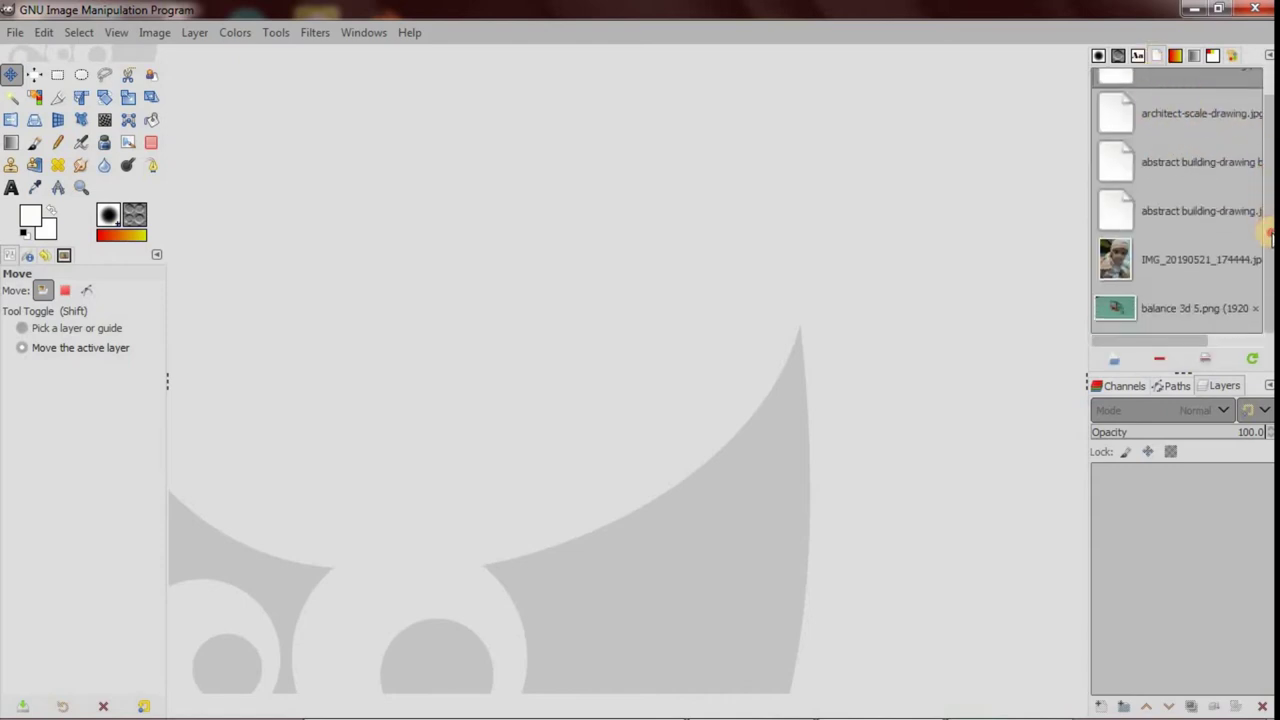
pyautogui.scroll(1, 1268, 165)
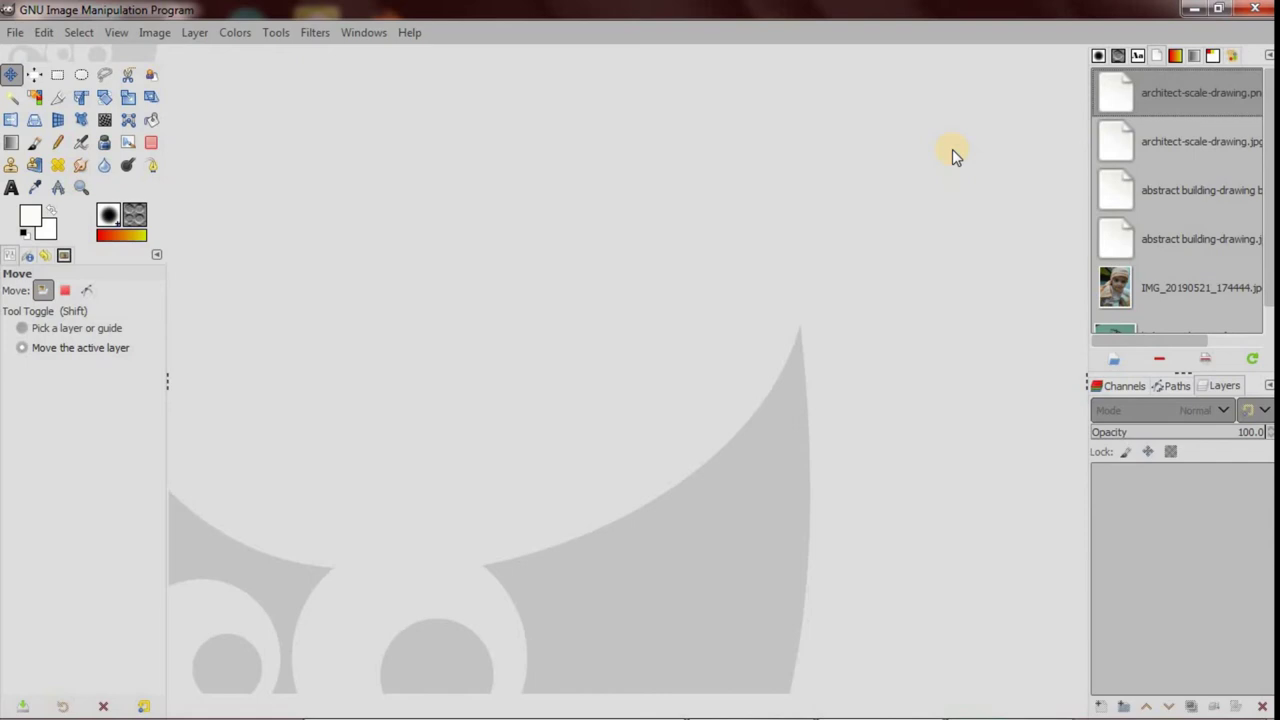
# - Show the Gradients tab and scroll the list down to 'my pallette 1' and back
pyautogui.click(1176, 58)
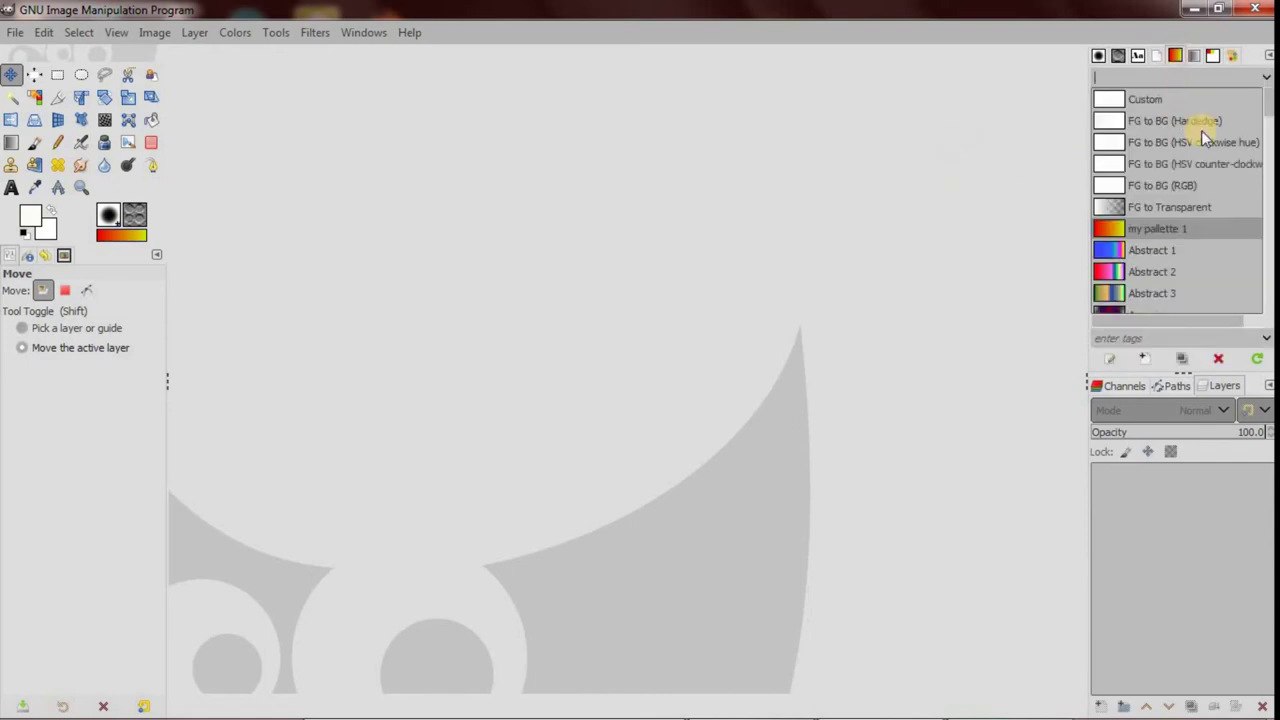
pyautogui.moveTo(1268, 117); pyautogui.dragTo(1270, 262)
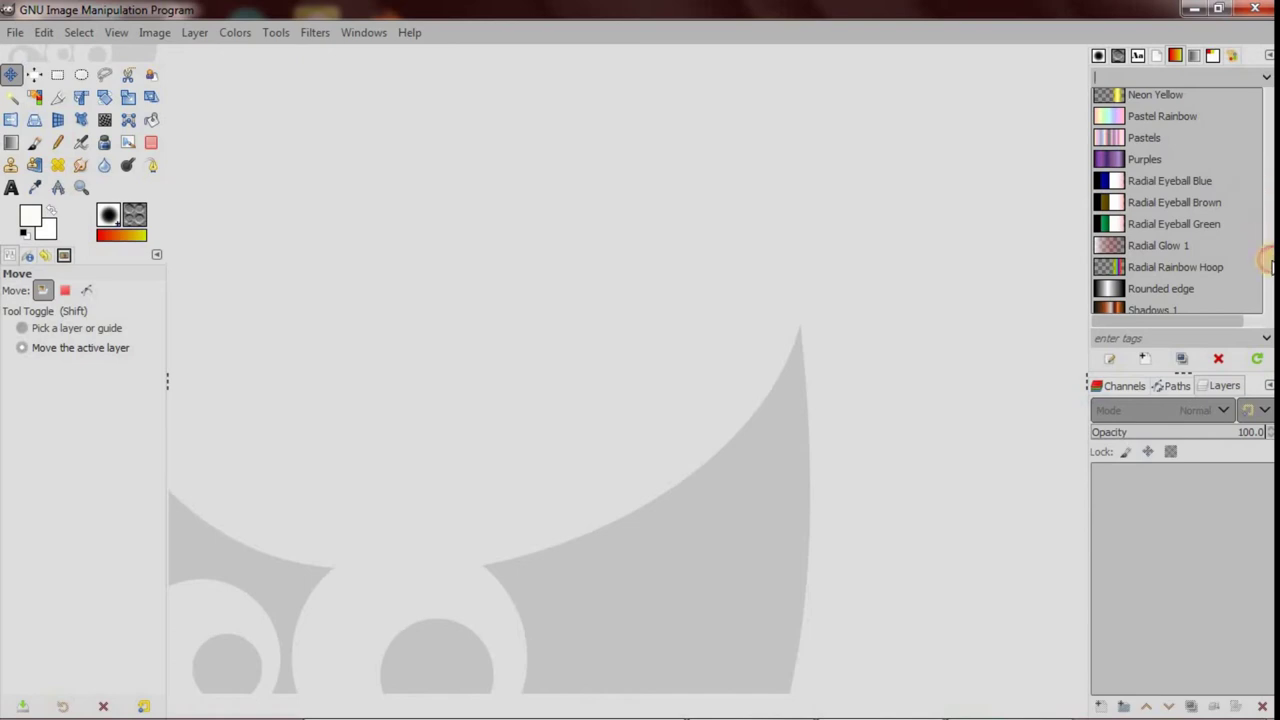
pyautogui.moveTo(1270, 262); pyautogui.dragTo(1268, 105)
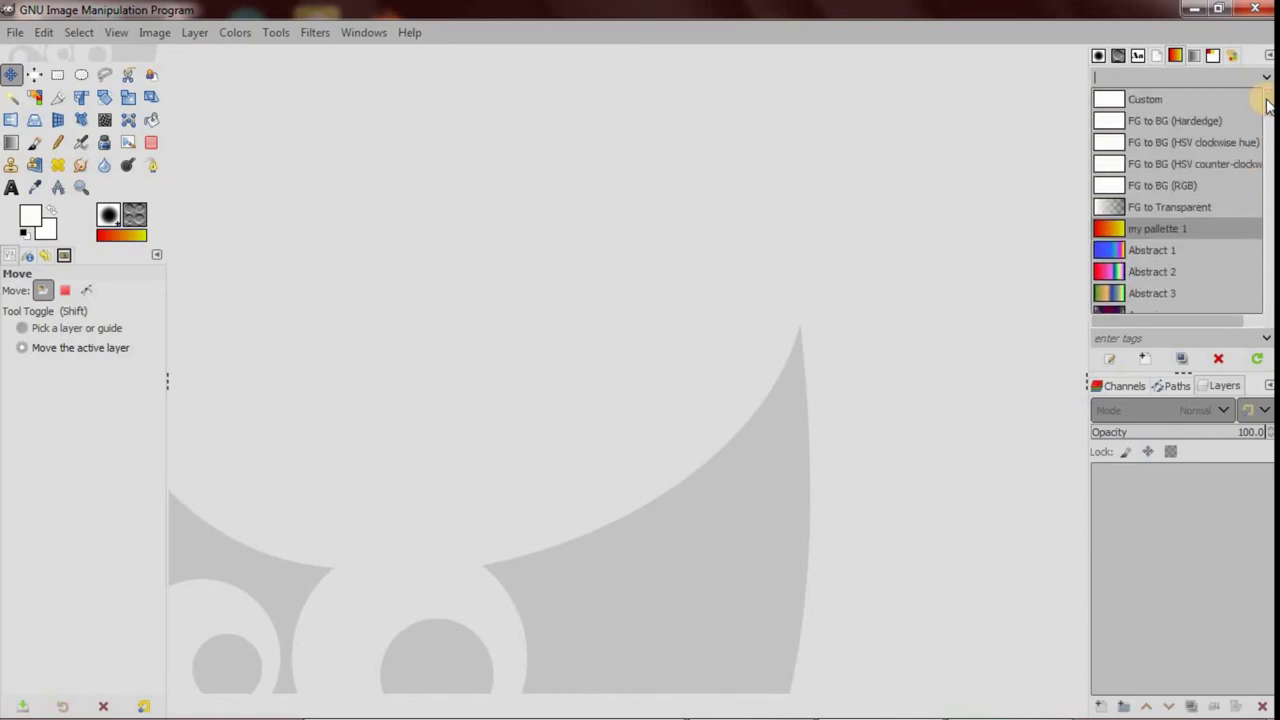
# - Open the Gradient Editor on 'my pallette 1' to view its red-to-yellow blend
pyautogui.click(1189, 55)
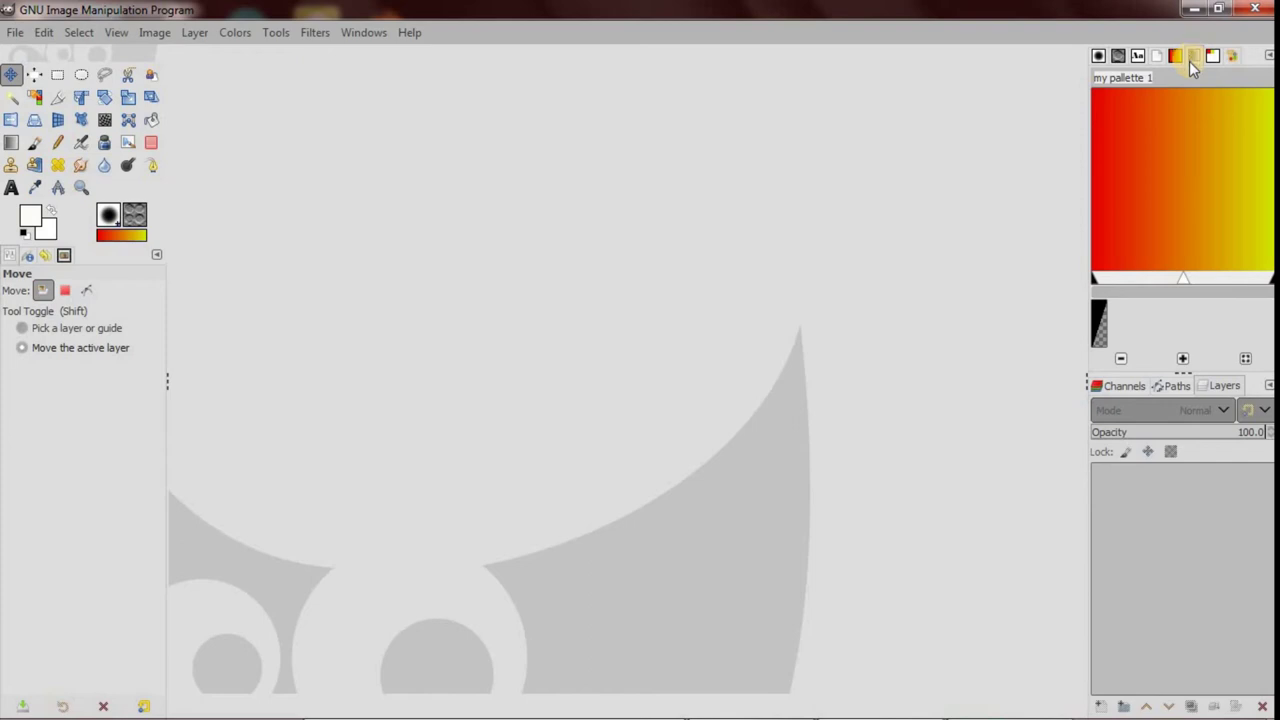
pyautogui.moveTo(1177, 168)
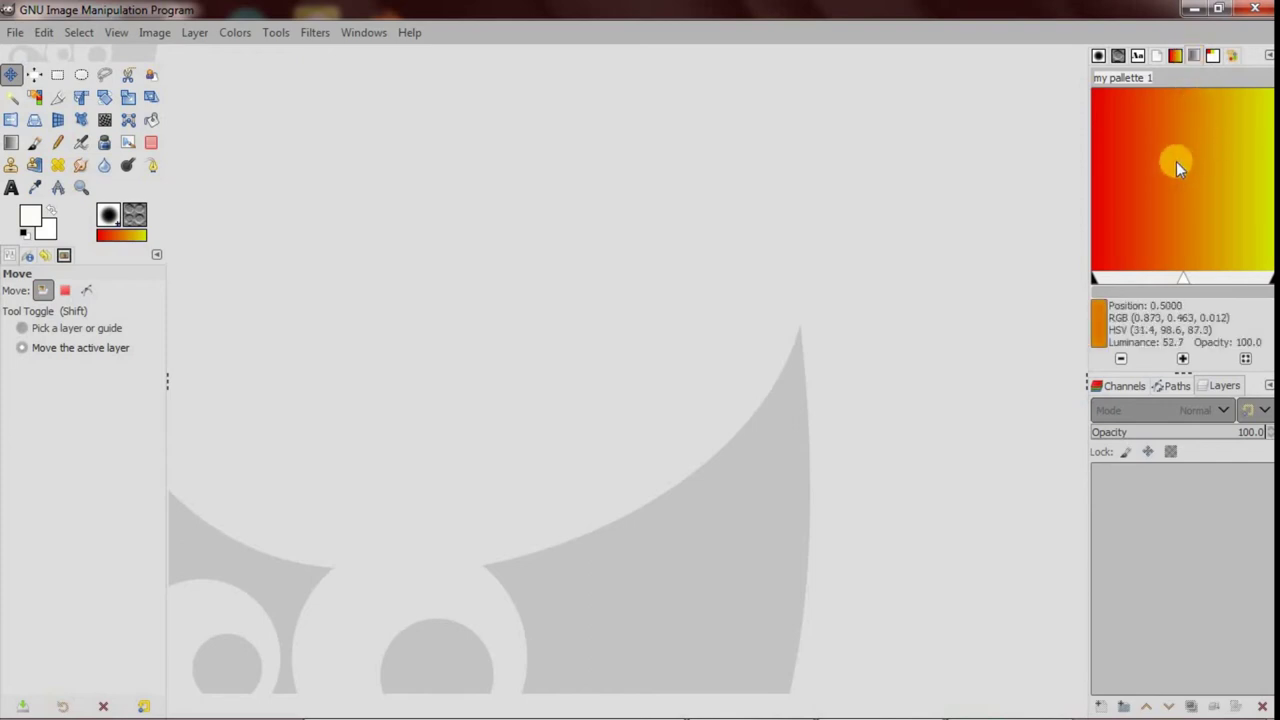
# - From the Palettes list, open 'my pallette 1' in the Palette Editor to view its red and yellow swatches
pyautogui.click(1213, 57)
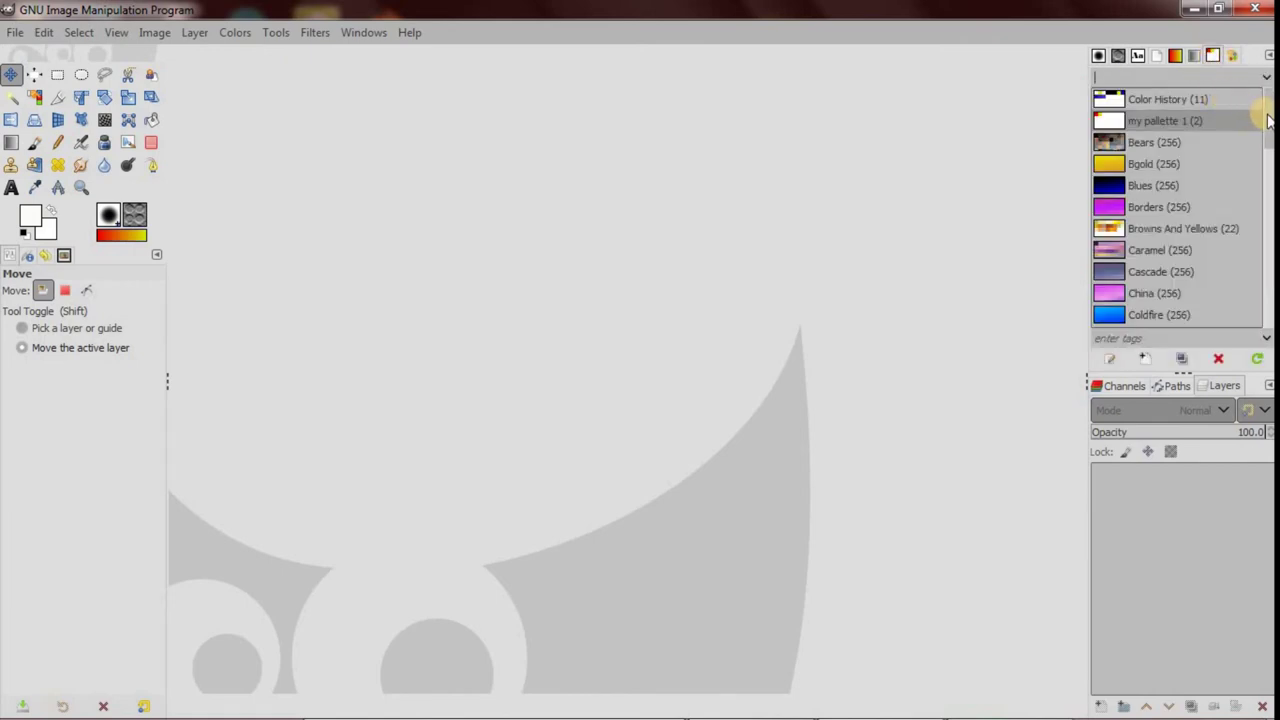
pyautogui.moveTo(1266, 118)
pyautogui.mouseDown()
pyautogui.moveTo(1265, 290)
pyautogui.moveTo(1265, 113)
pyautogui.mouseUp()
pyautogui.click(1238, 77)
pyautogui.click(1233, 55)
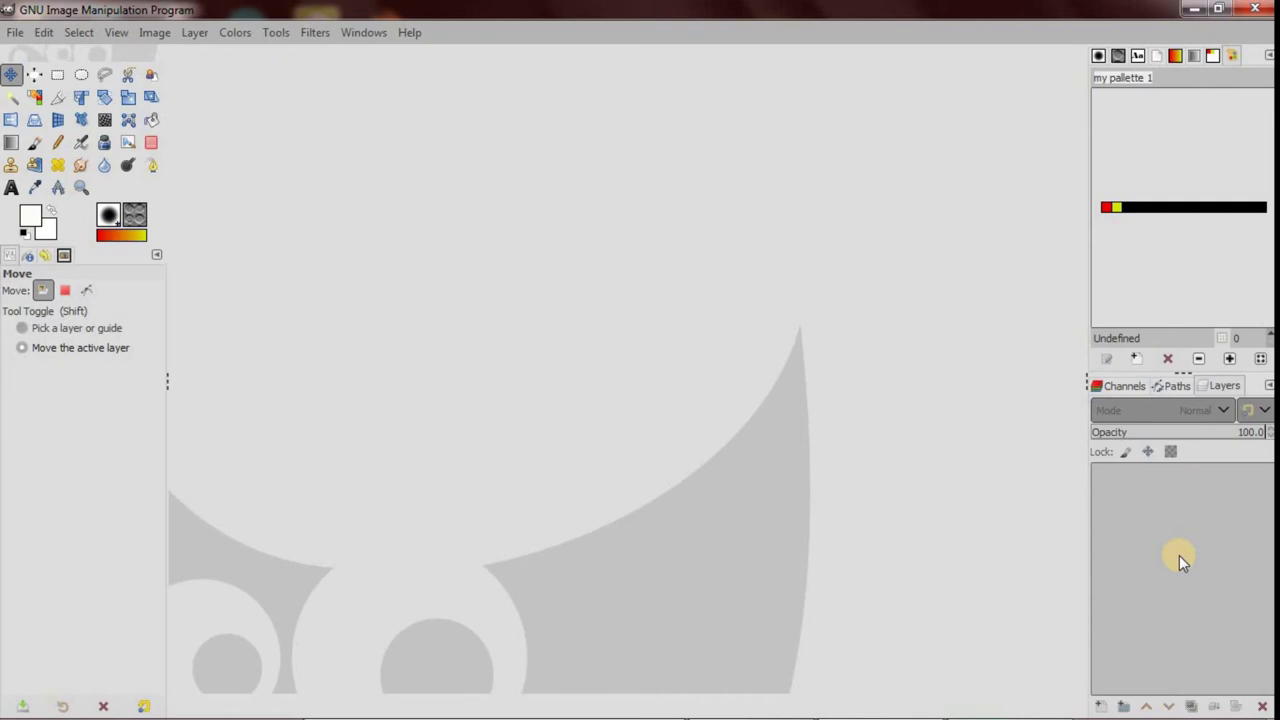
pyautogui.click(1118, 388)
pyautogui.click(1170, 388)
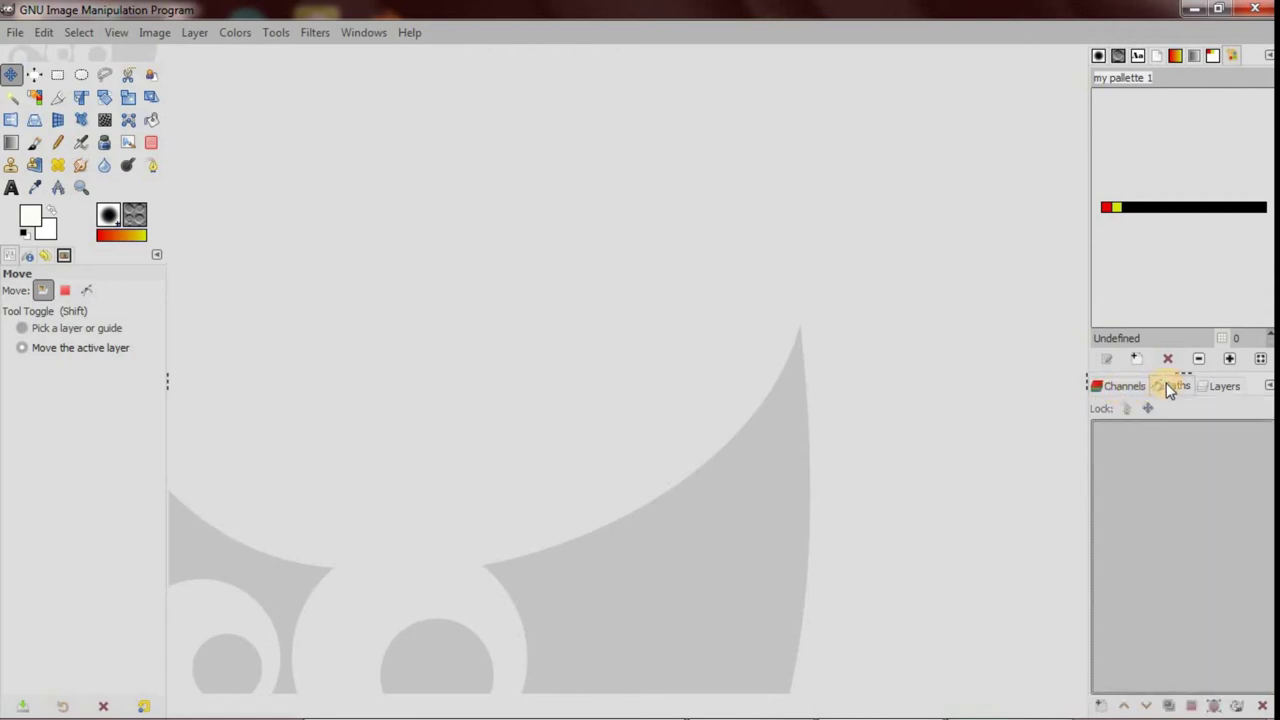
pyautogui.click(1218, 388)
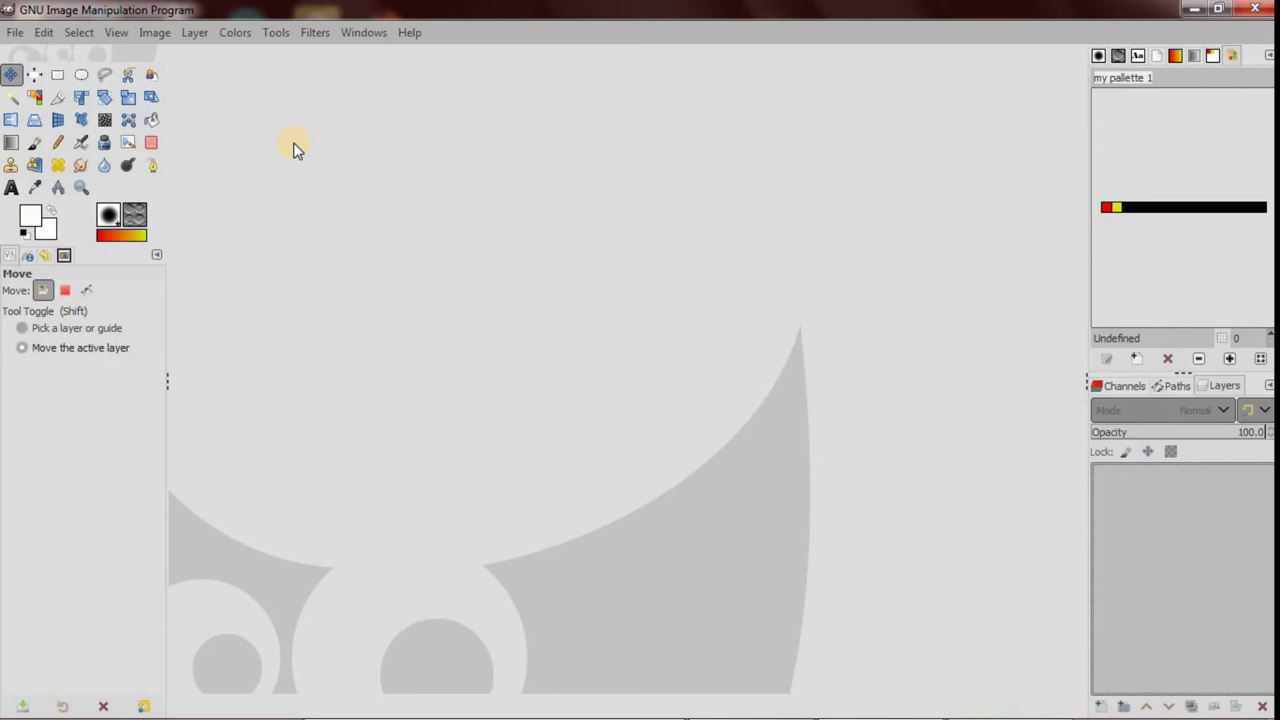
pyautogui.click(278, 42)
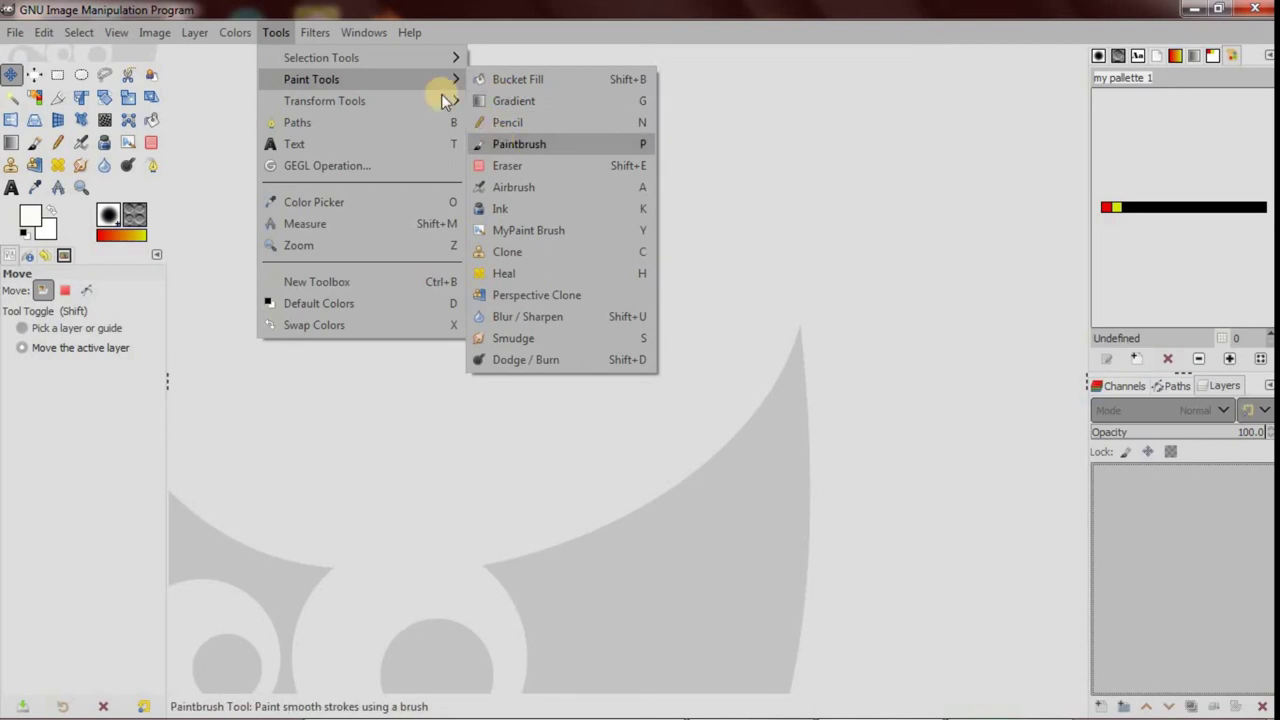
pyautogui.moveTo(321, 58)
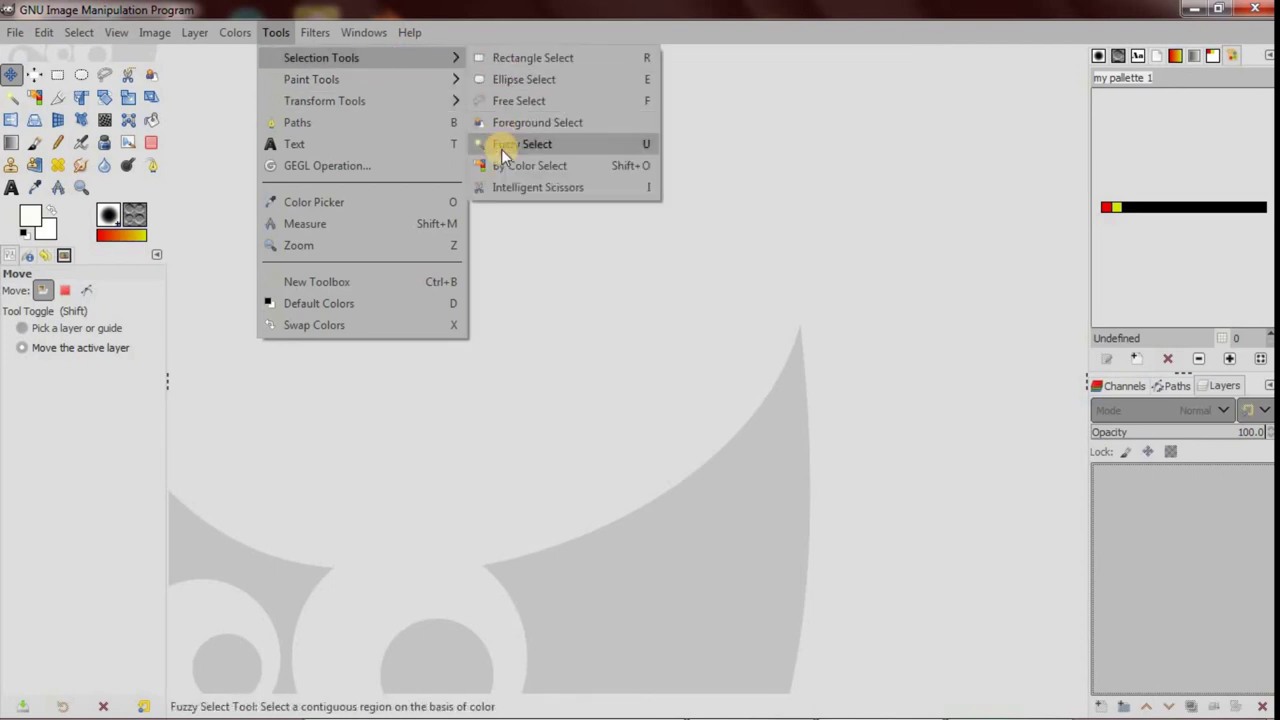
pyautogui.click(516, 240)
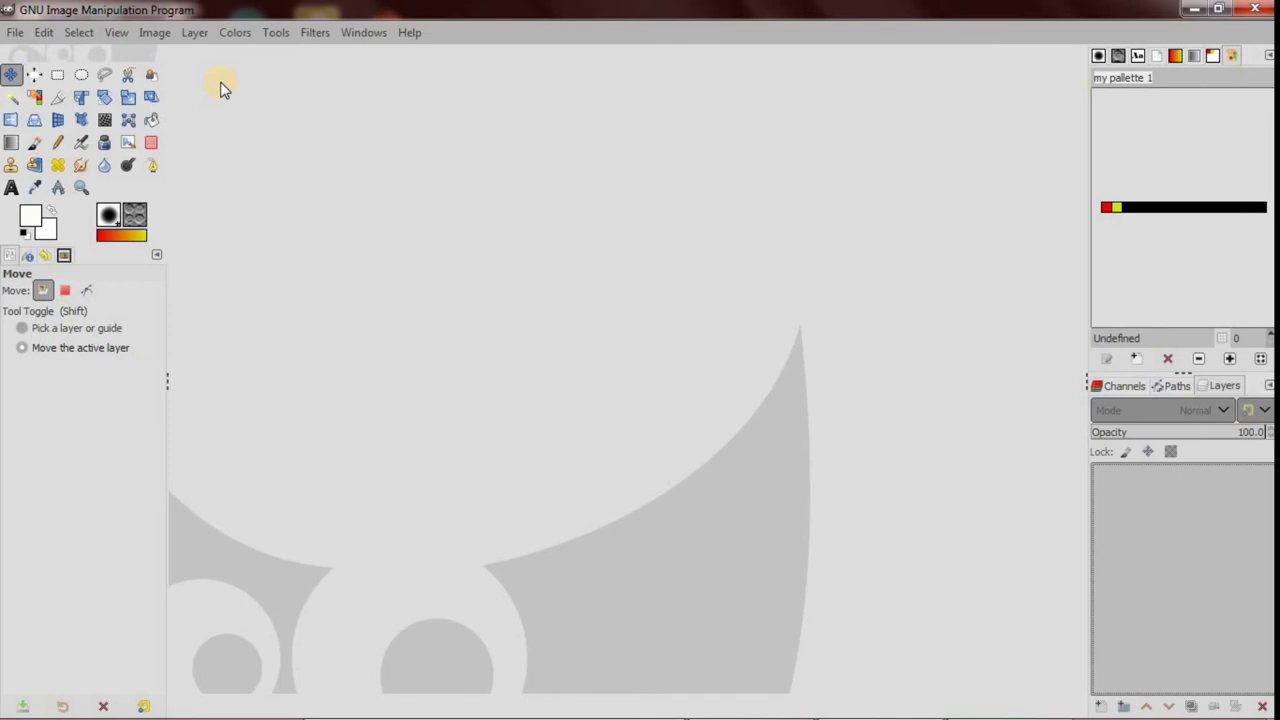
# - Start a new image via File > New and list the available Template sizes
pyautogui.click(18, 35)
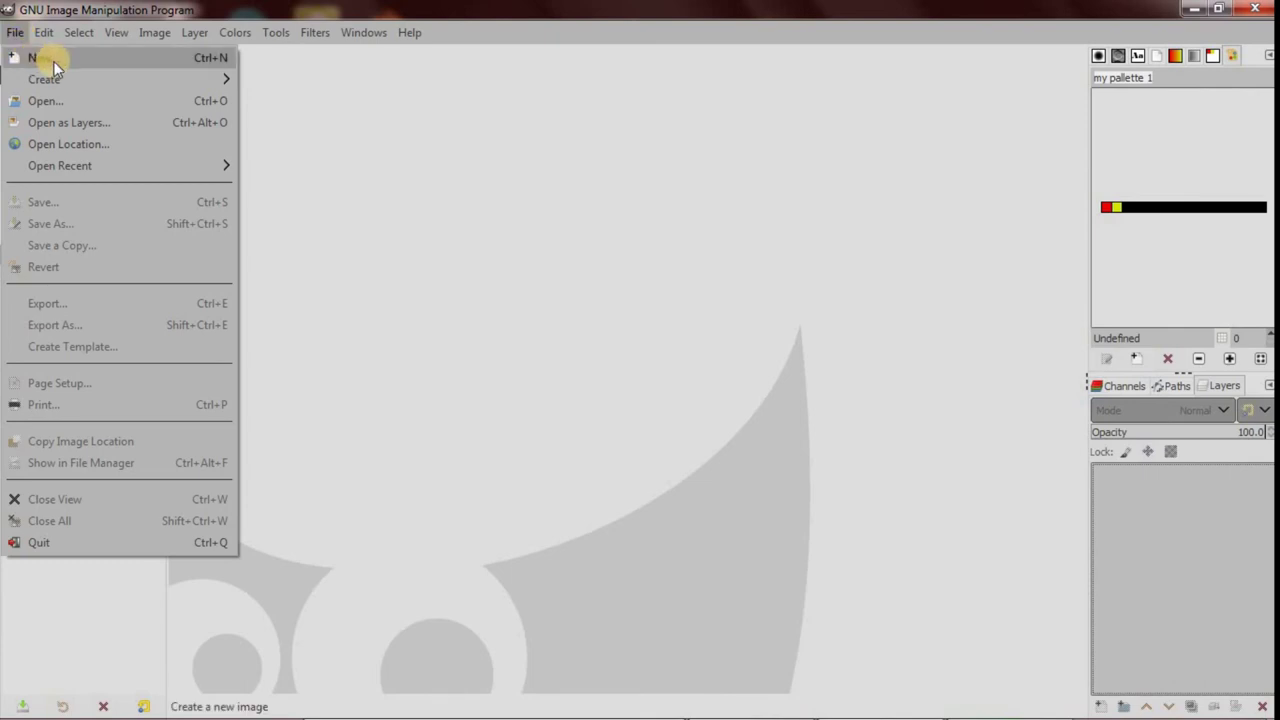
pyautogui.click(52, 60)
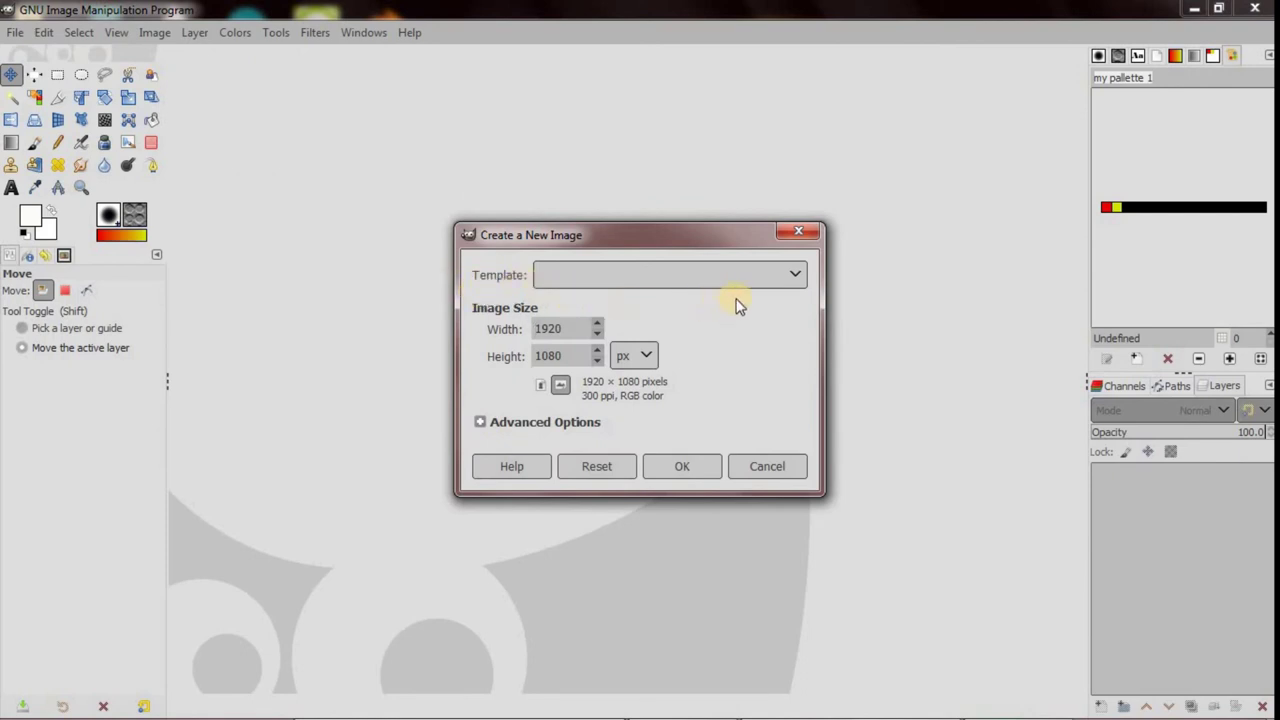
pyautogui.click(797, 277)
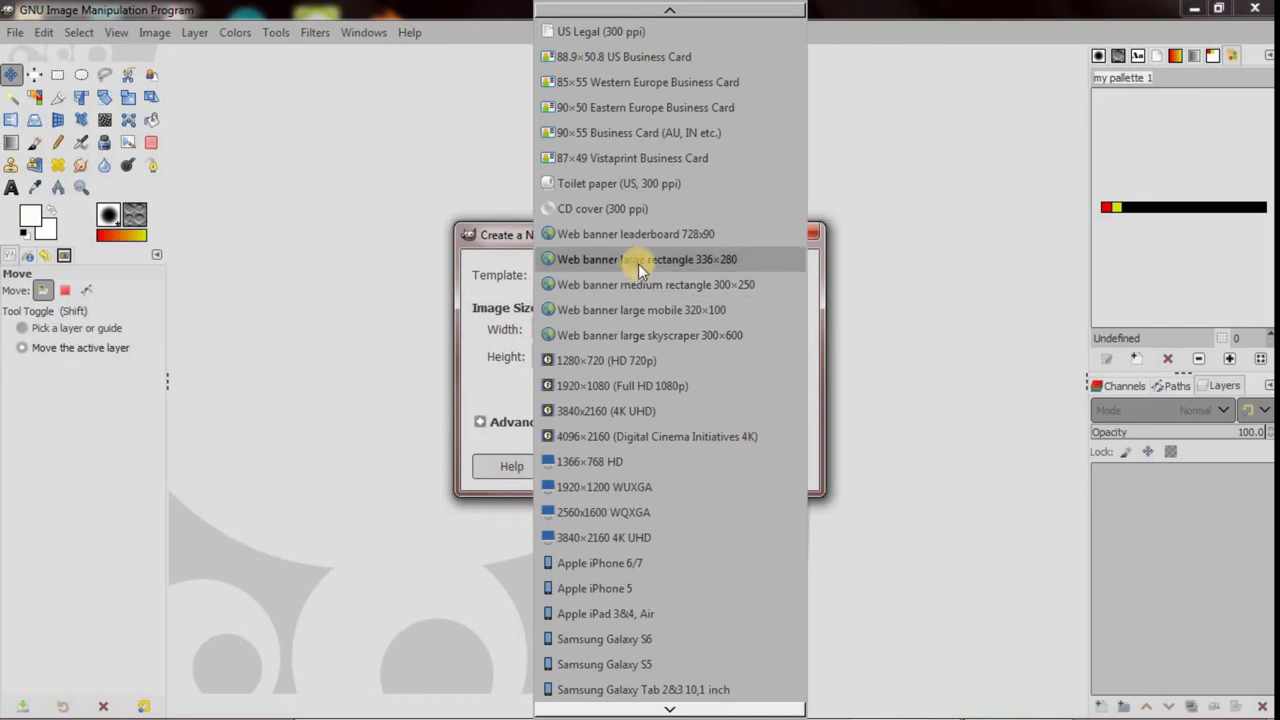
pyautogui.moveTo(669, 10)
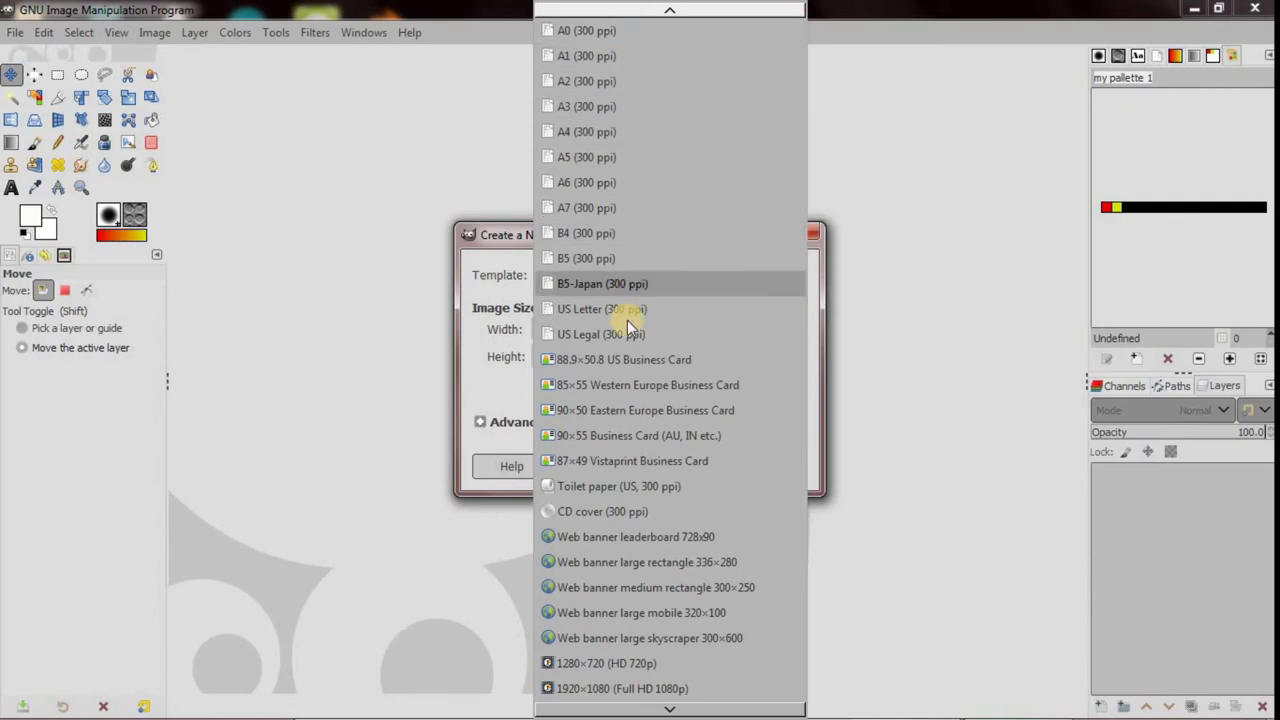
# - Choose the A4 (300 ppi) template, cycling the size unit through mm and inches to pixels (2480 × 3508)
pyautogui.click(616, 133)
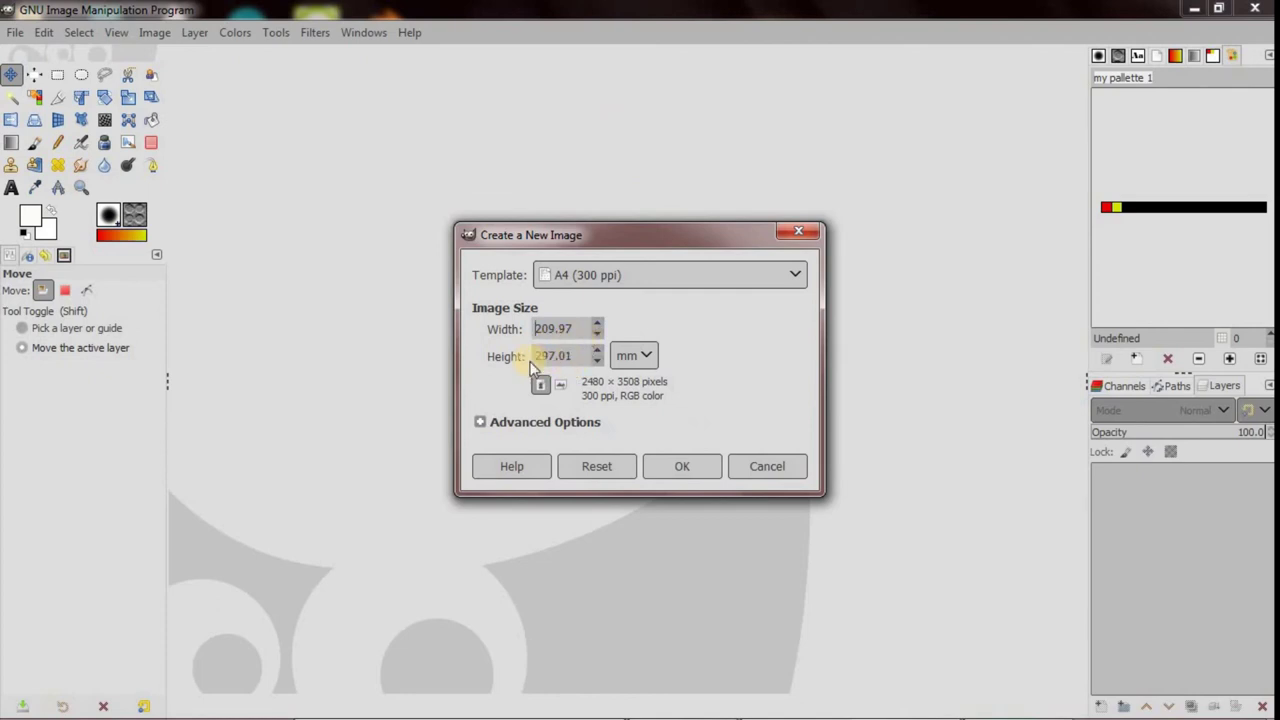
pyautogui.click(650, 357)
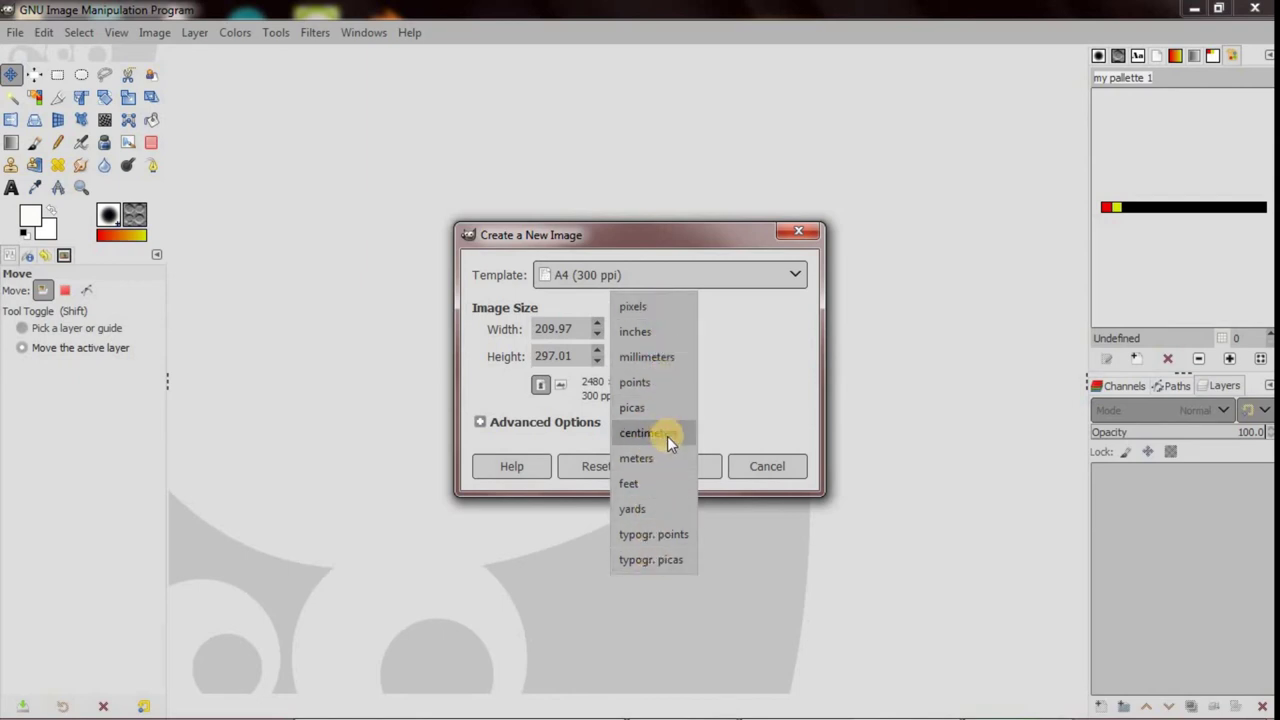
pyautogui.click(666, 360)
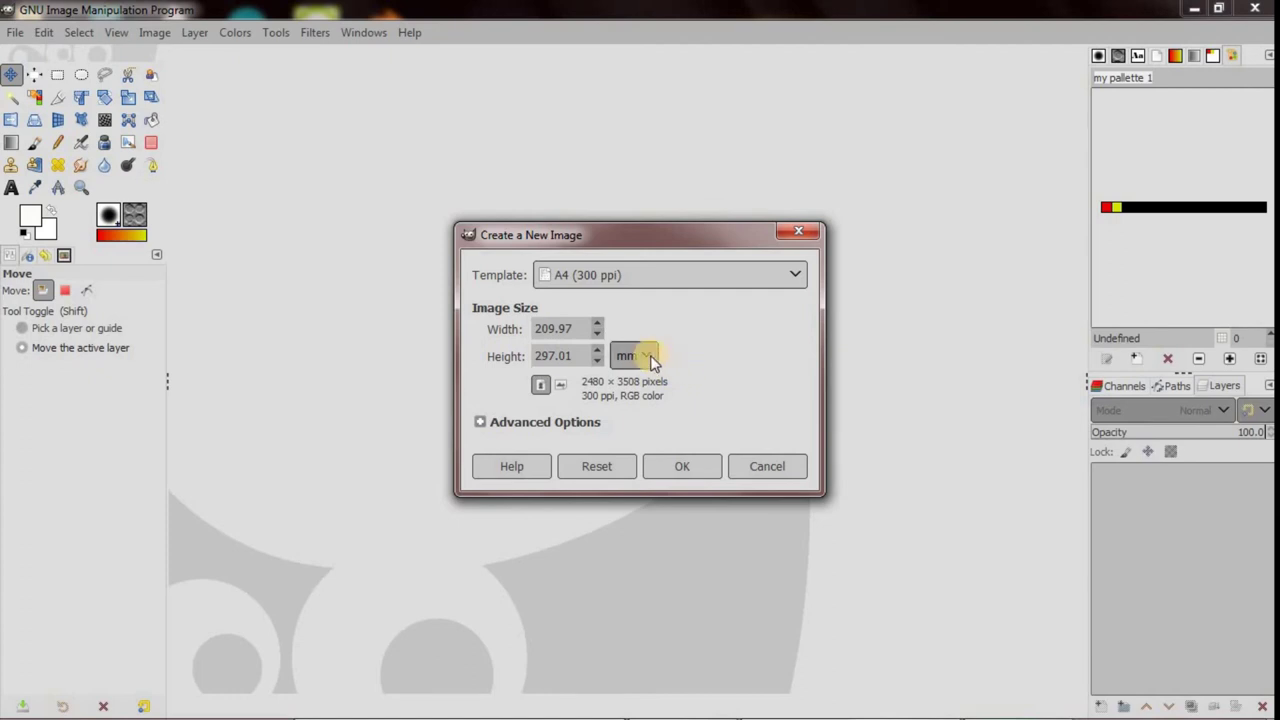
pyautogui.click(649, 356)
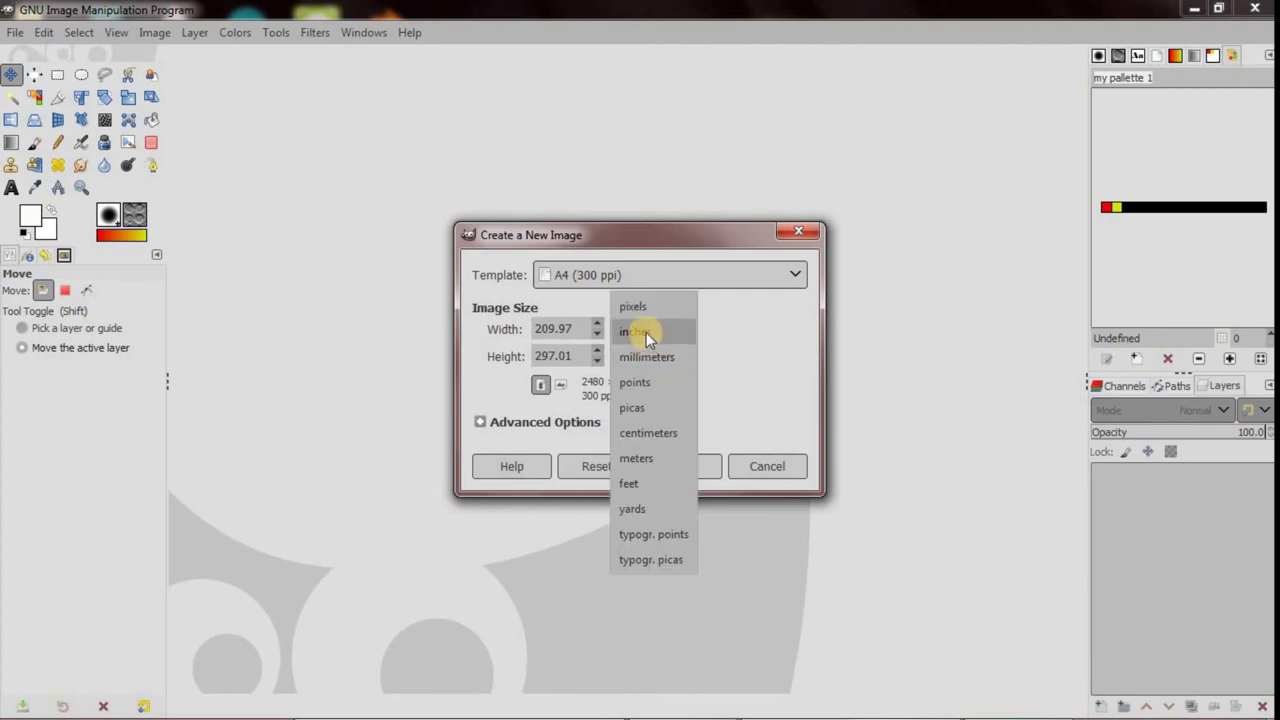
pyautogui.click(646, 331)
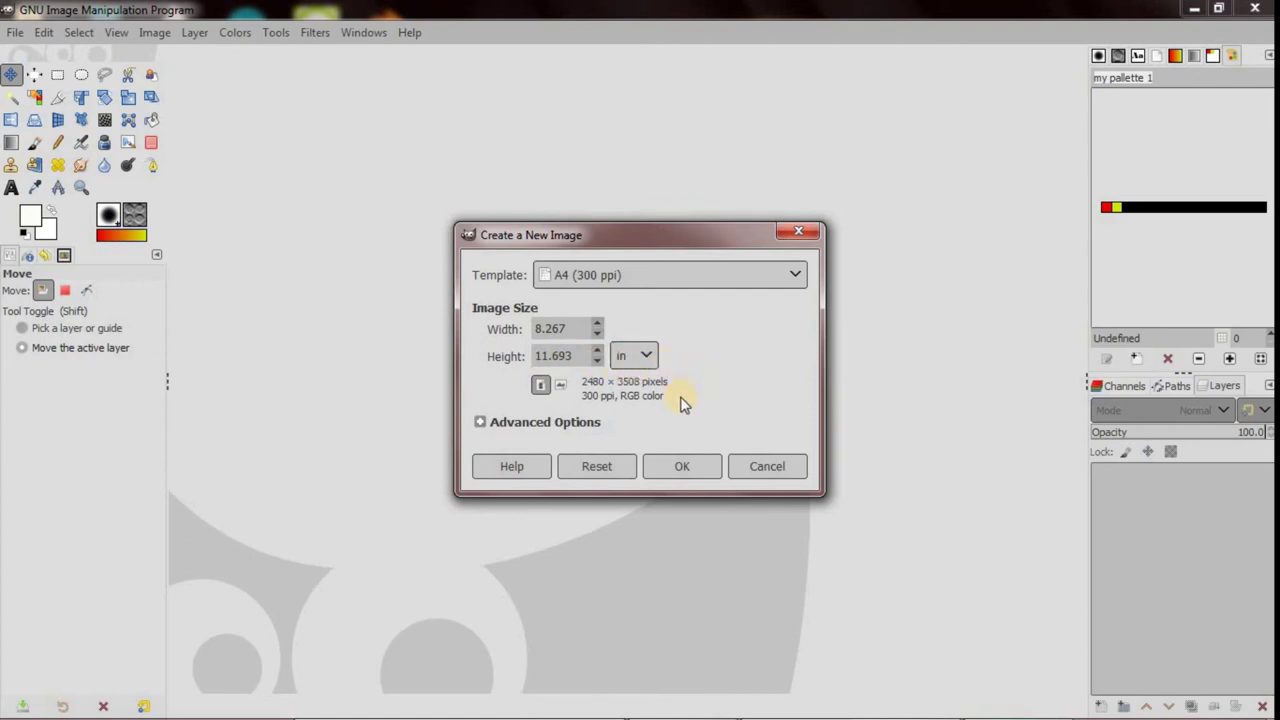
pyautogui.click(642, 358)
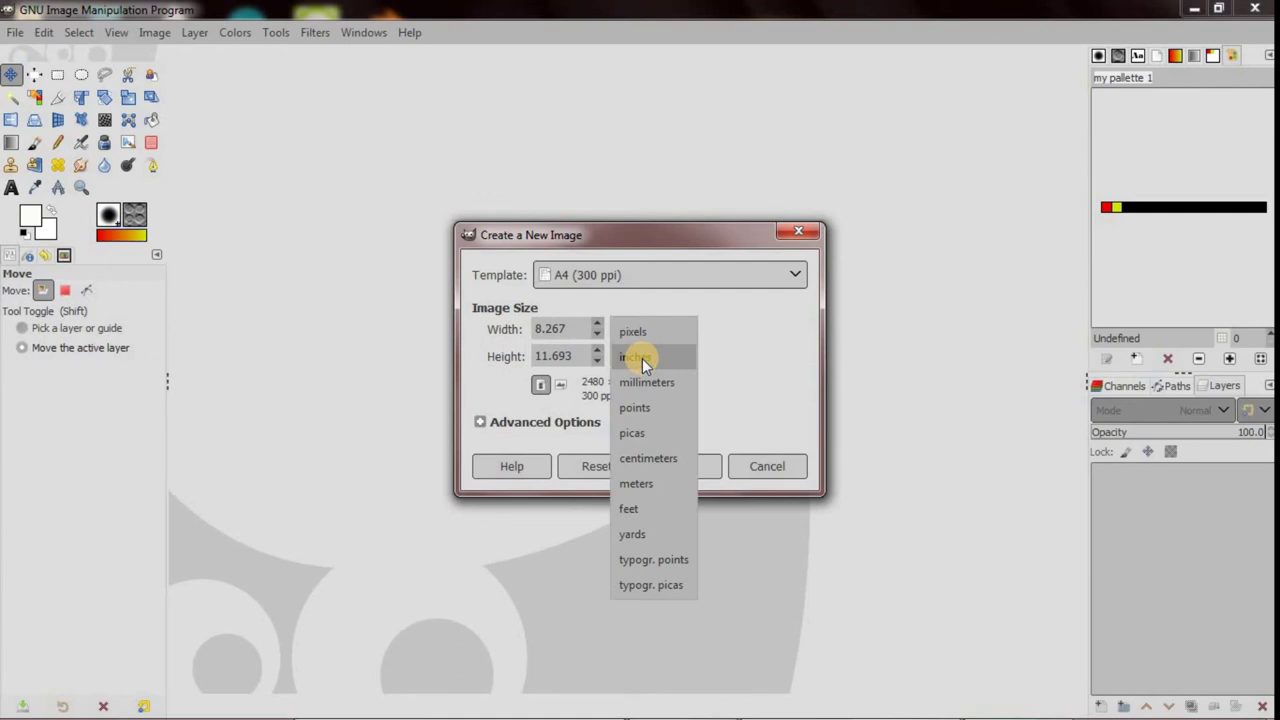
pyautogui.click(641, 334)
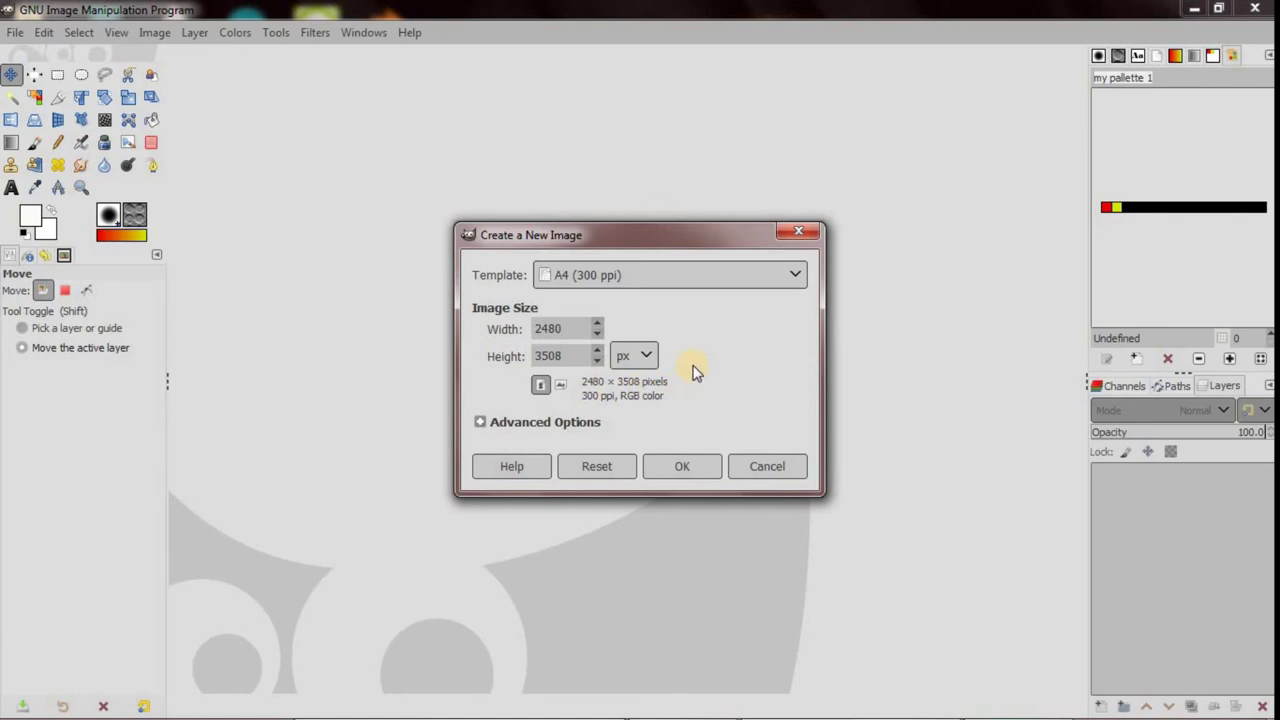
# - Show the A4 size in millimetres (209.97 × 297.01) and move the new-image dialog higher
pyautogui.click(648, 356)
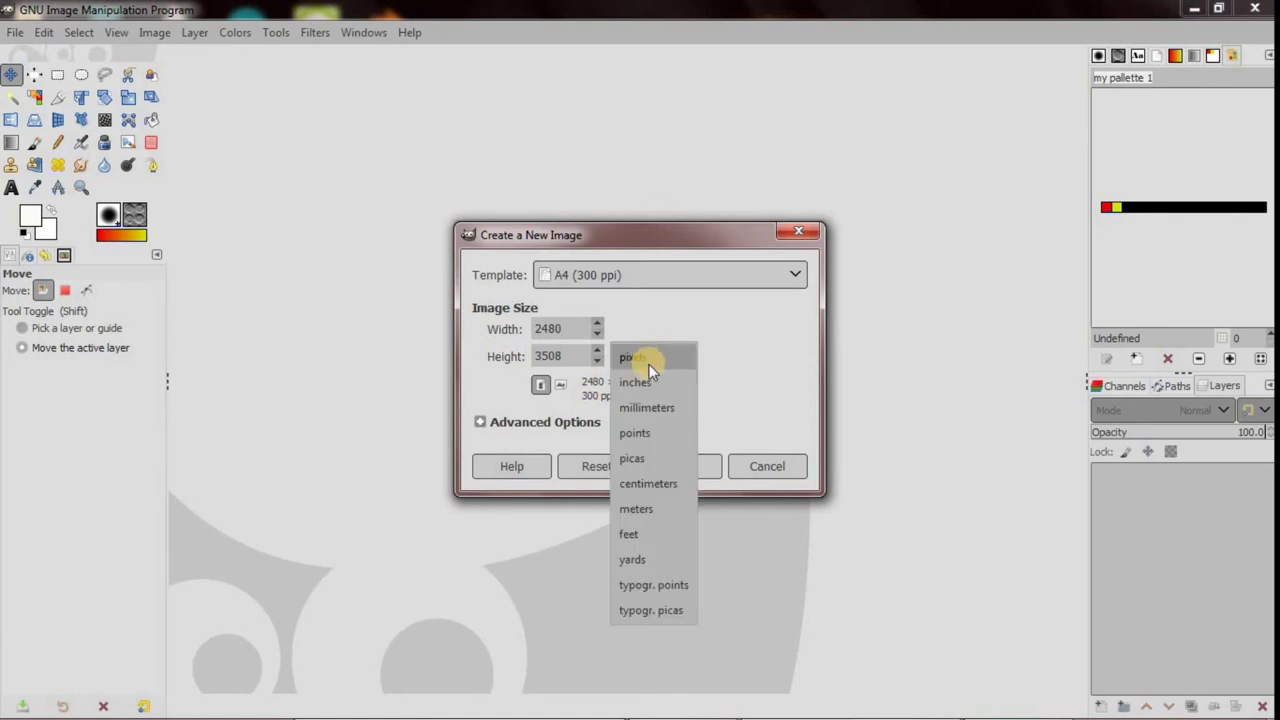
pyautogui.click(647, 408)
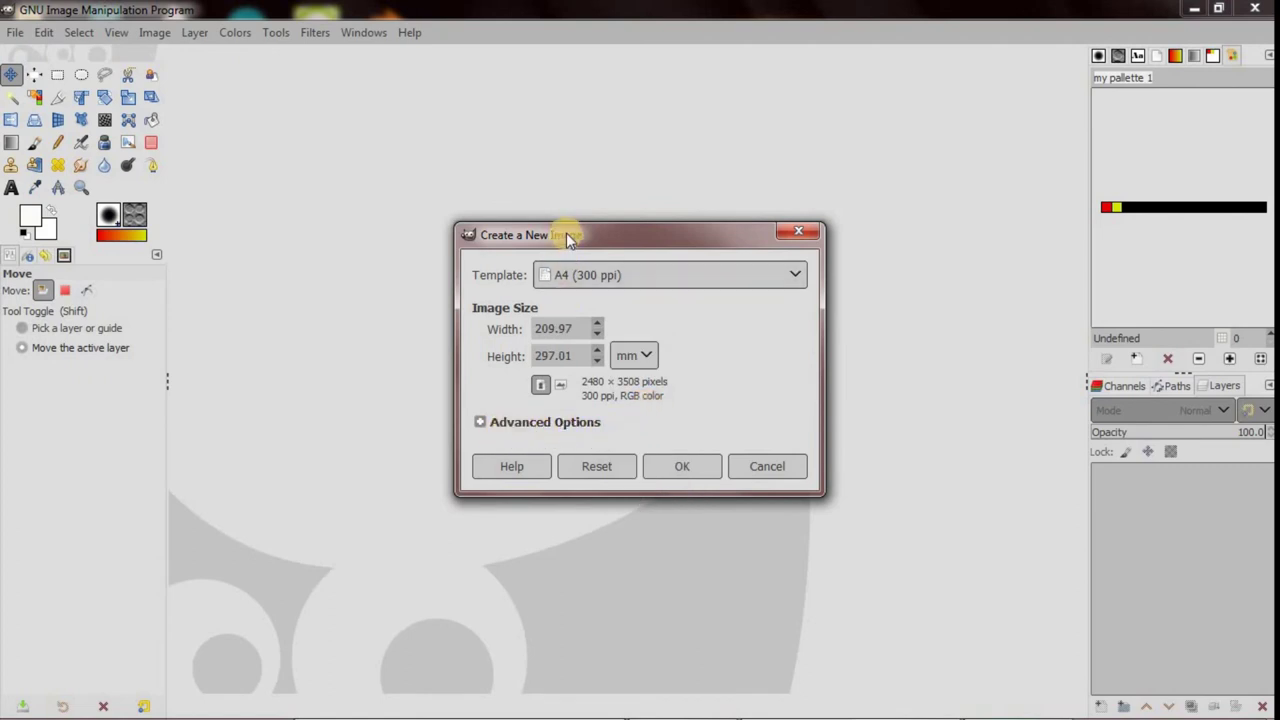
pyautogui.moveTo(566, 233); pyautogui.dragTo(575, 114)
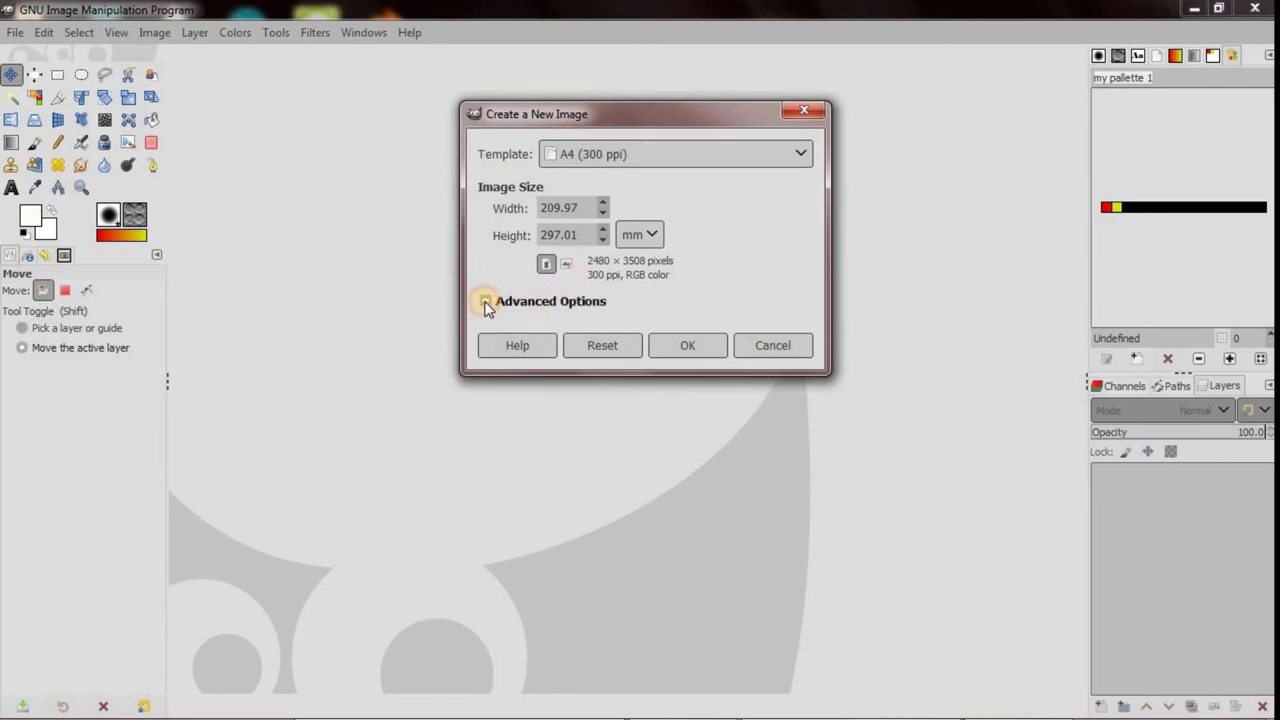
# - Expand Advanced Options to see 300 ppi, RGB, 8-bit precision and fill settings, and select the width value
pyautogui.click(486, 303)
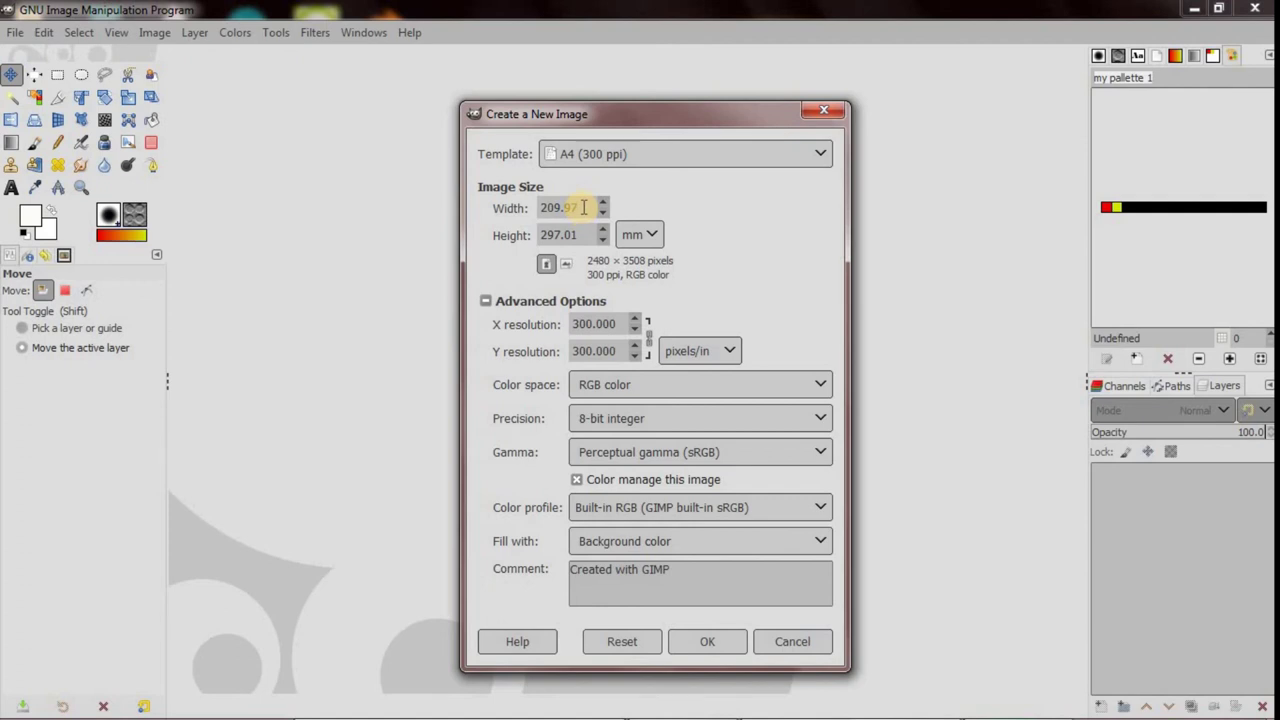
pyautogui.moveTo(584, 207)
pyautogui.mouseDown()
pyautogui.moveTo(532, 212)
pyautogui.moveTo(548, 235)
pyautogui.mouseUp()
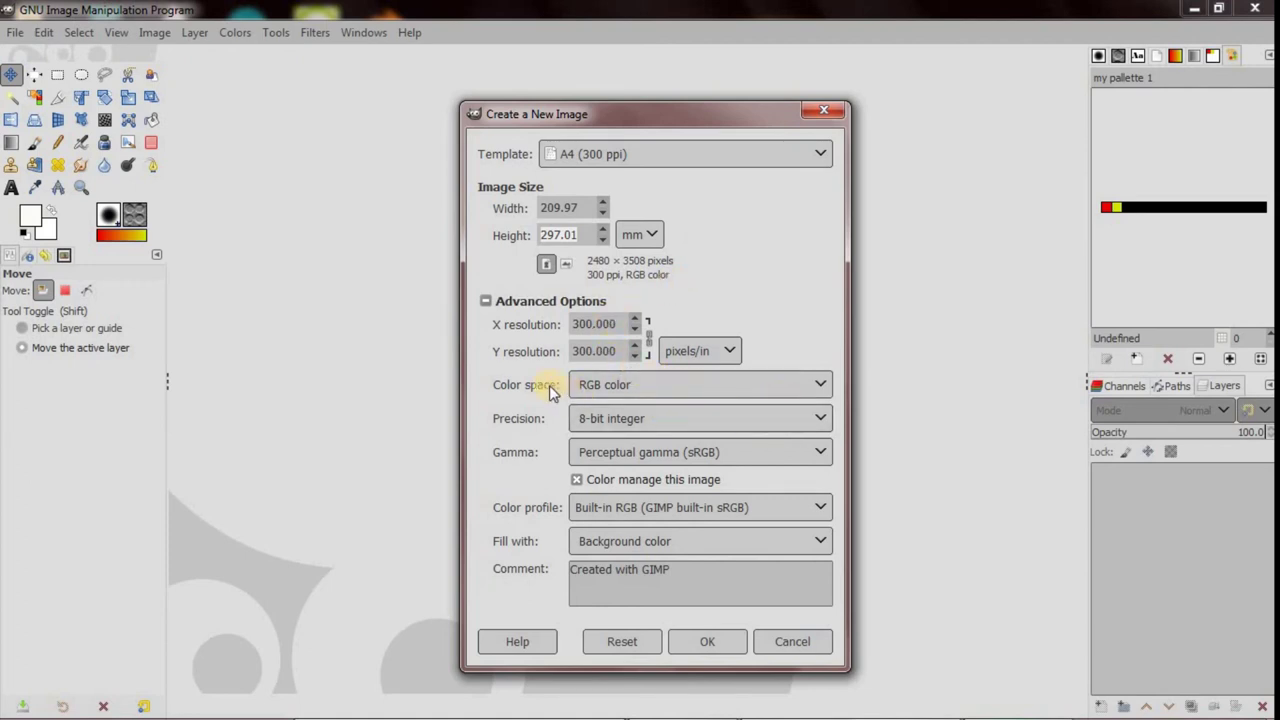
pyautogui.click(793, 385)
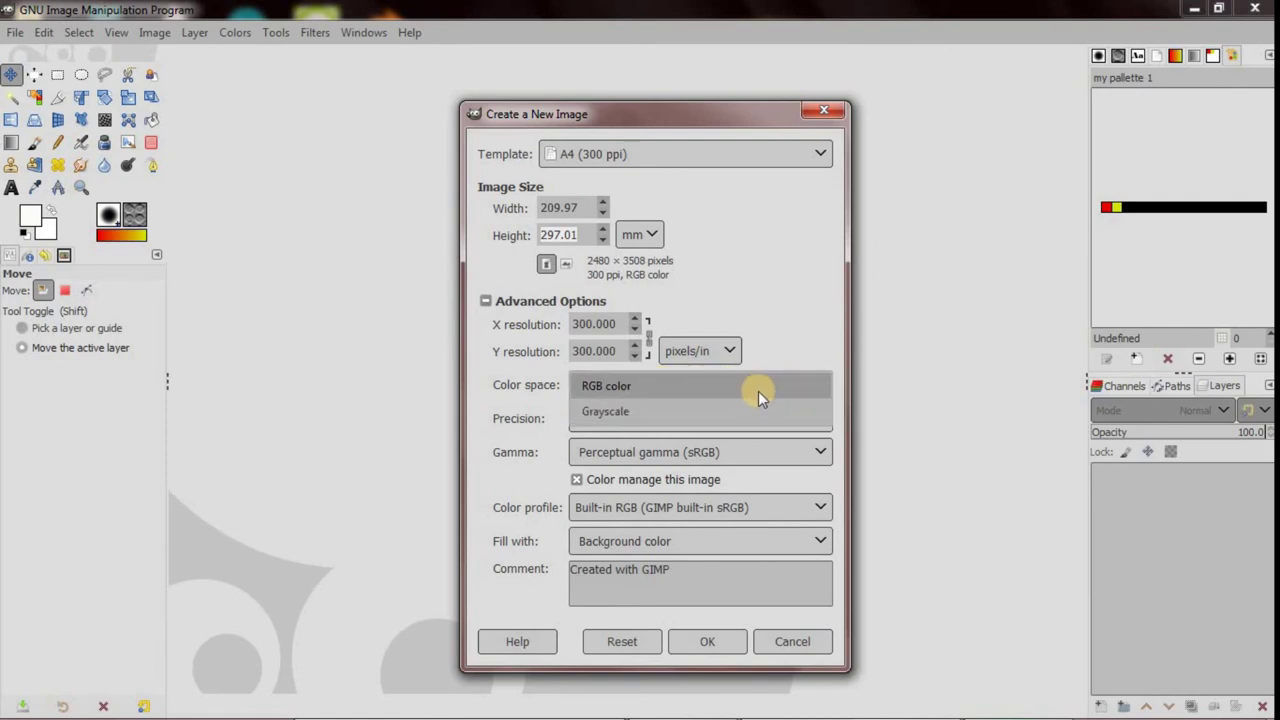
pyautogui.click(694, 384)
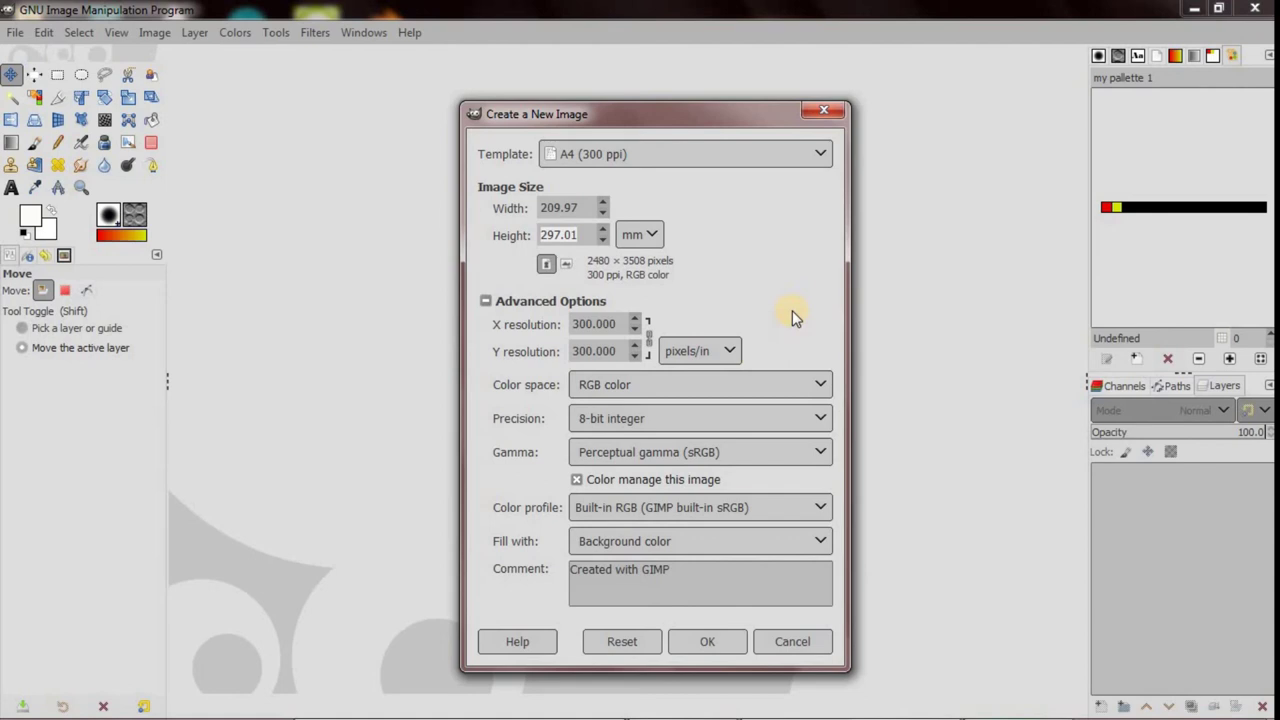
pyautogui.click(733, 418)
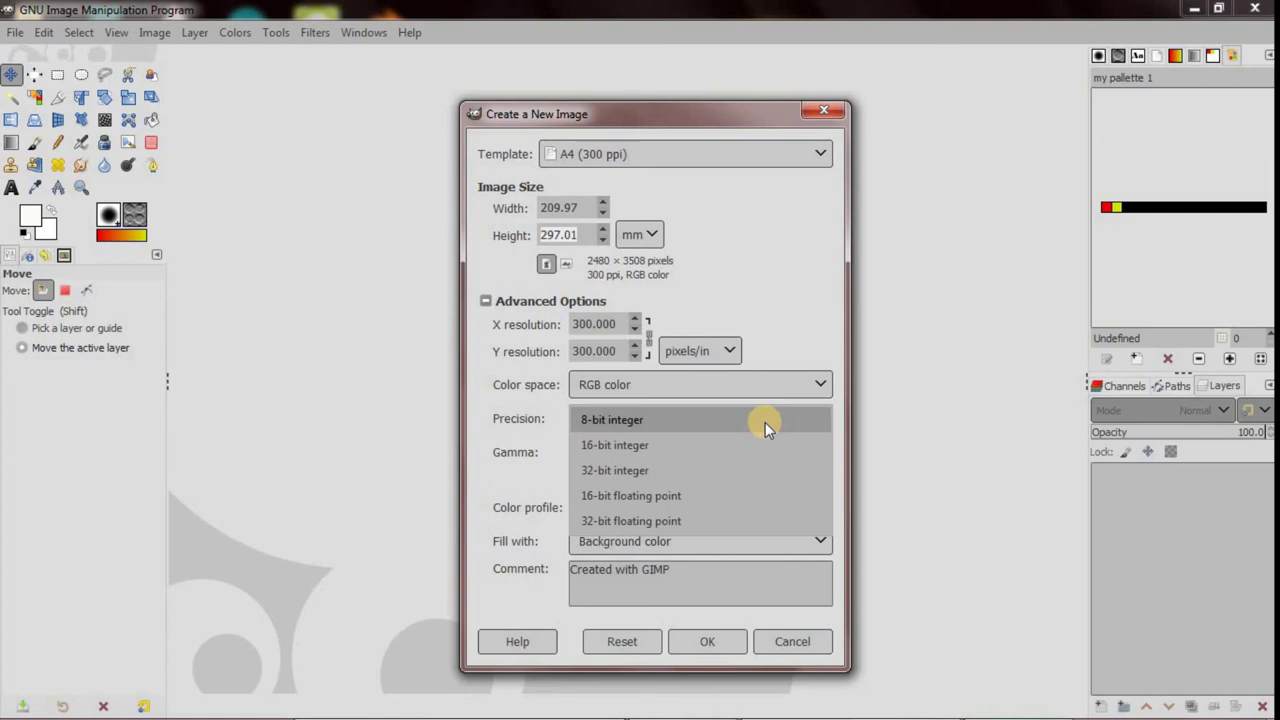
pyautogui.click(765, 422)
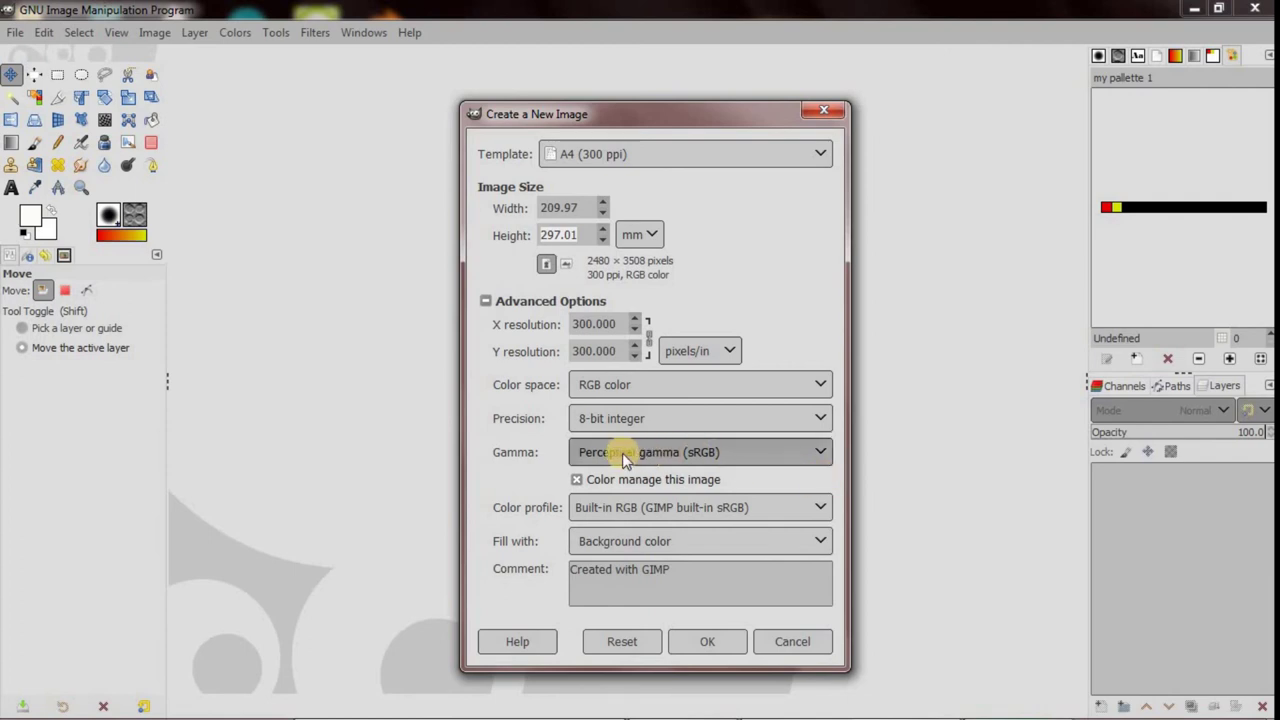
pyautogui.click(733, 452)
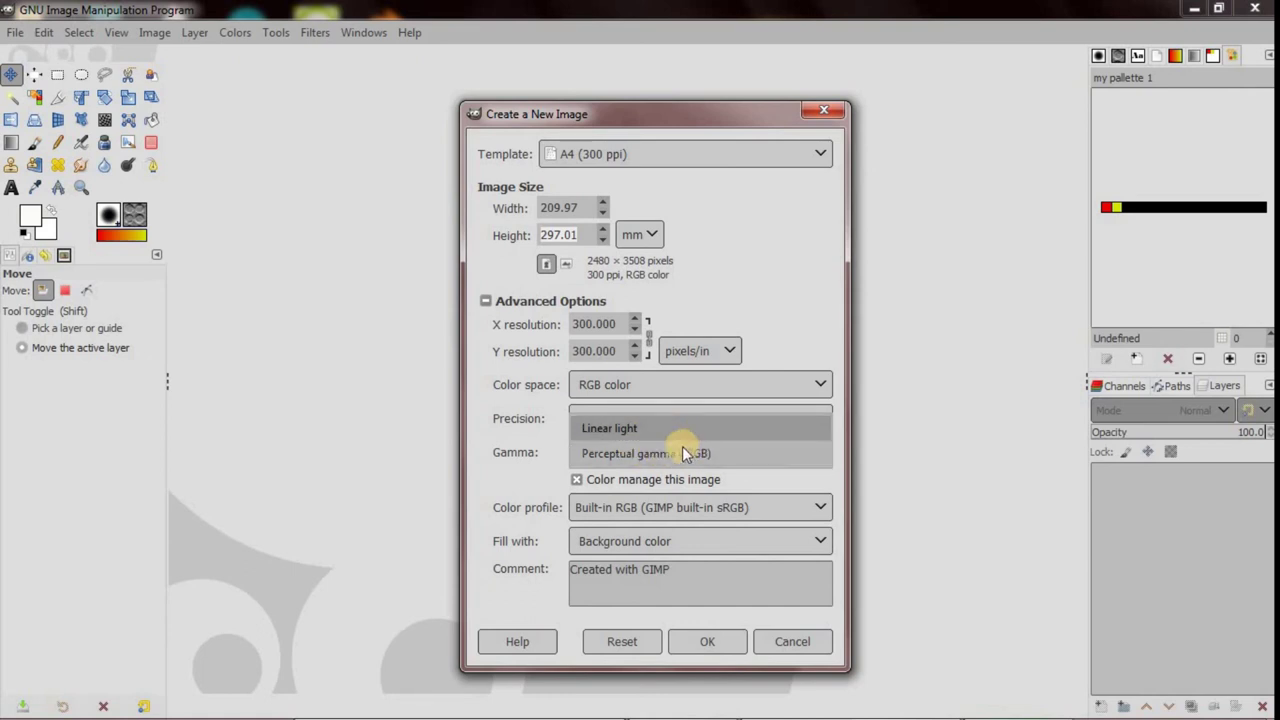
pyautogui.click(744, 475)
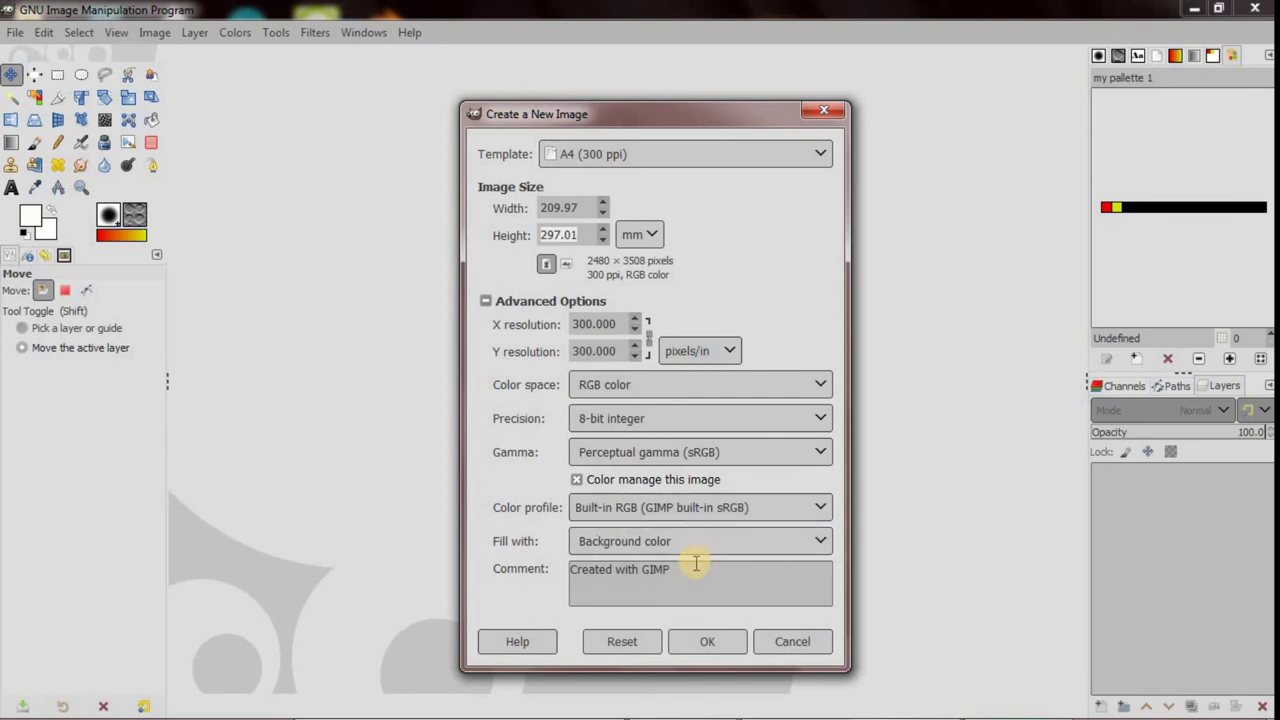
# - Keep the built-in sRGB colour profile, set Fill with to White, and check the 'Created with GIMP' comment
pyautogui.click(757, 510)
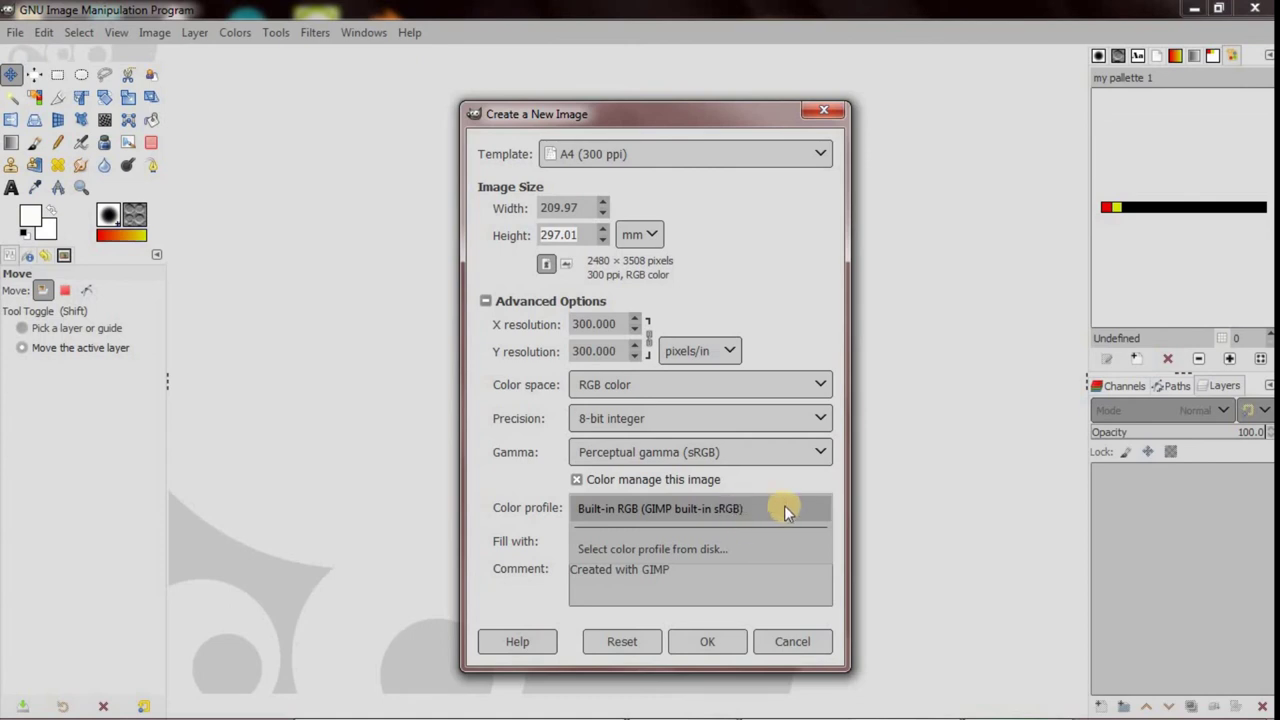
pyautogui.click(784, 505)
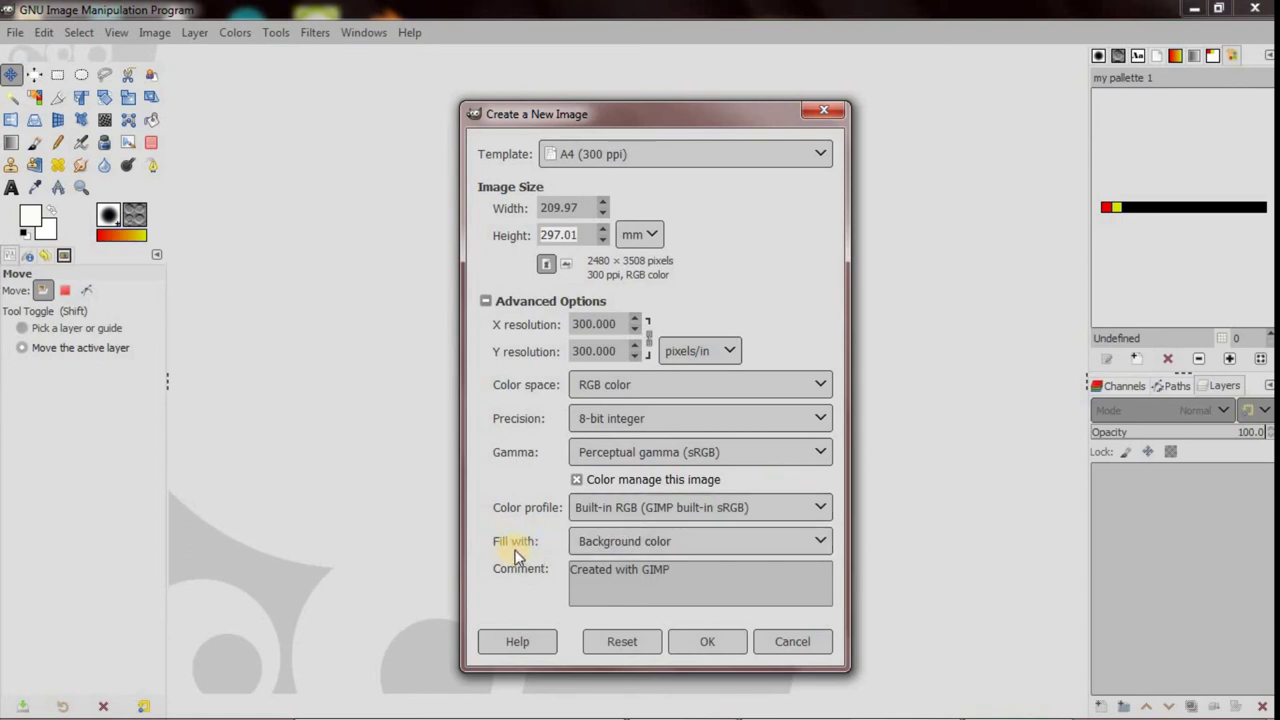
pyautogui.click(790, 545)
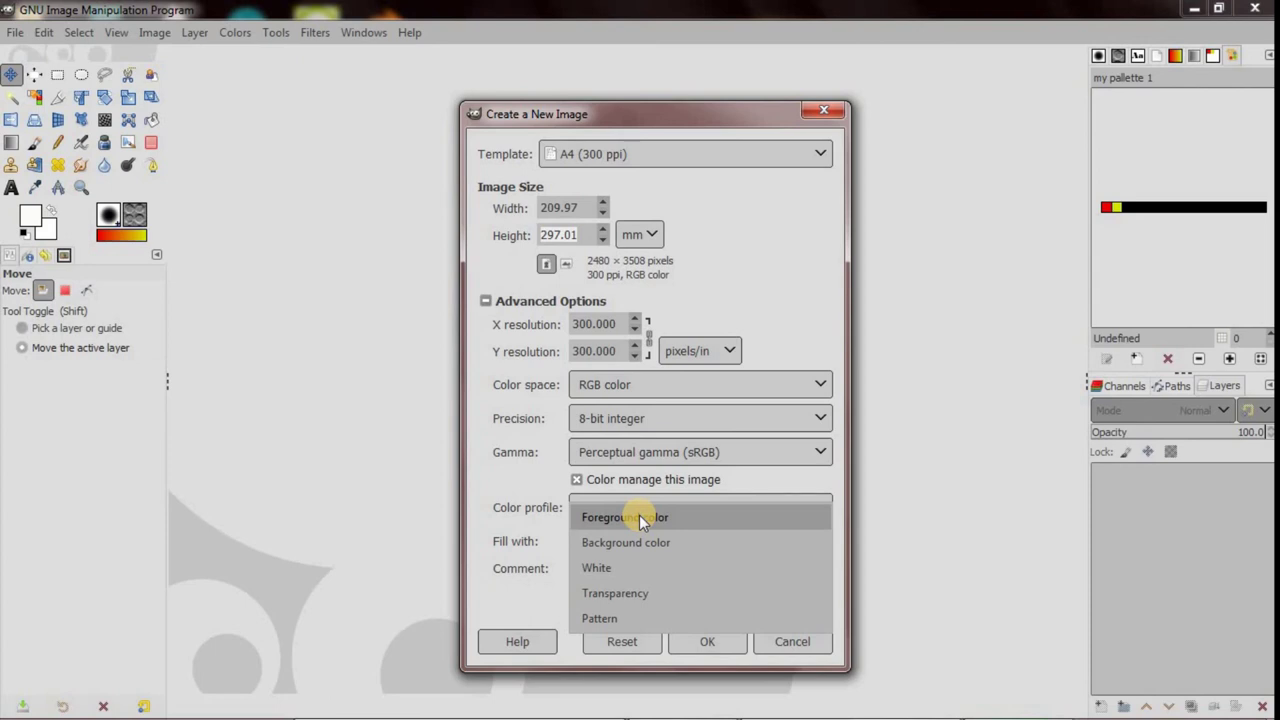
pyautogui.click(627, 568)
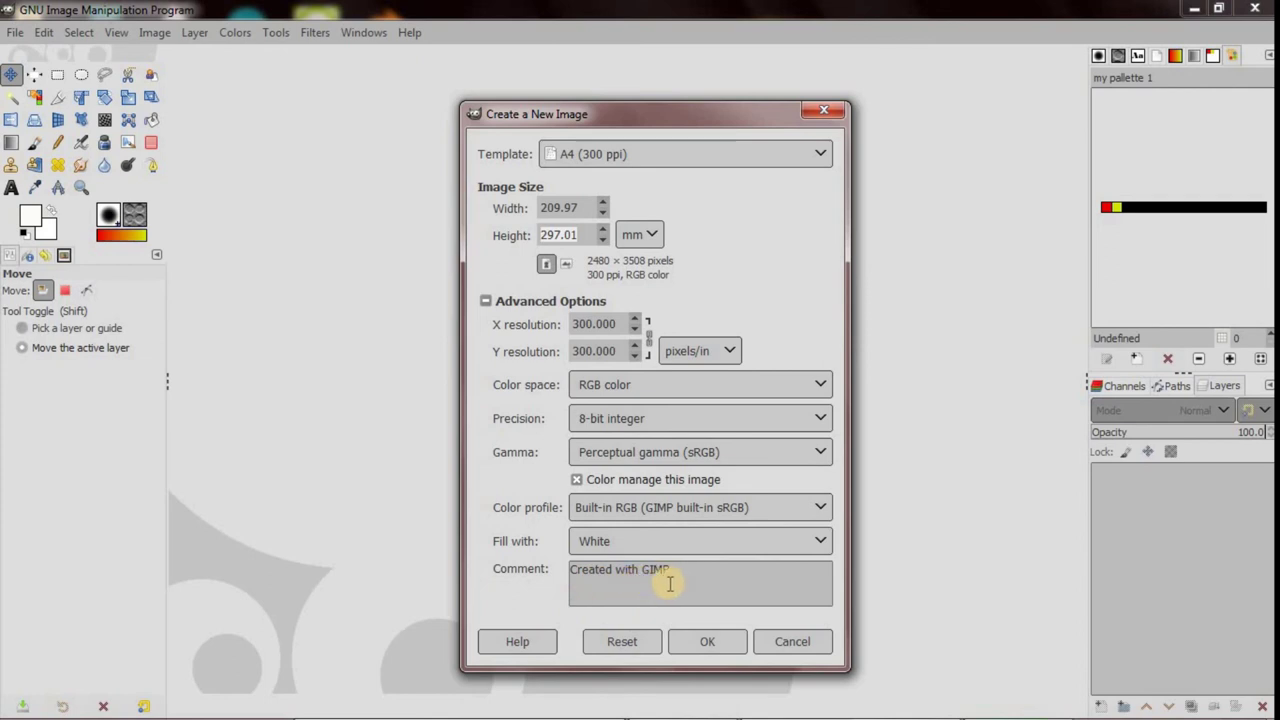
pyautogui.moveTo(672, 570); pyautogui.dragTo(582, 572)
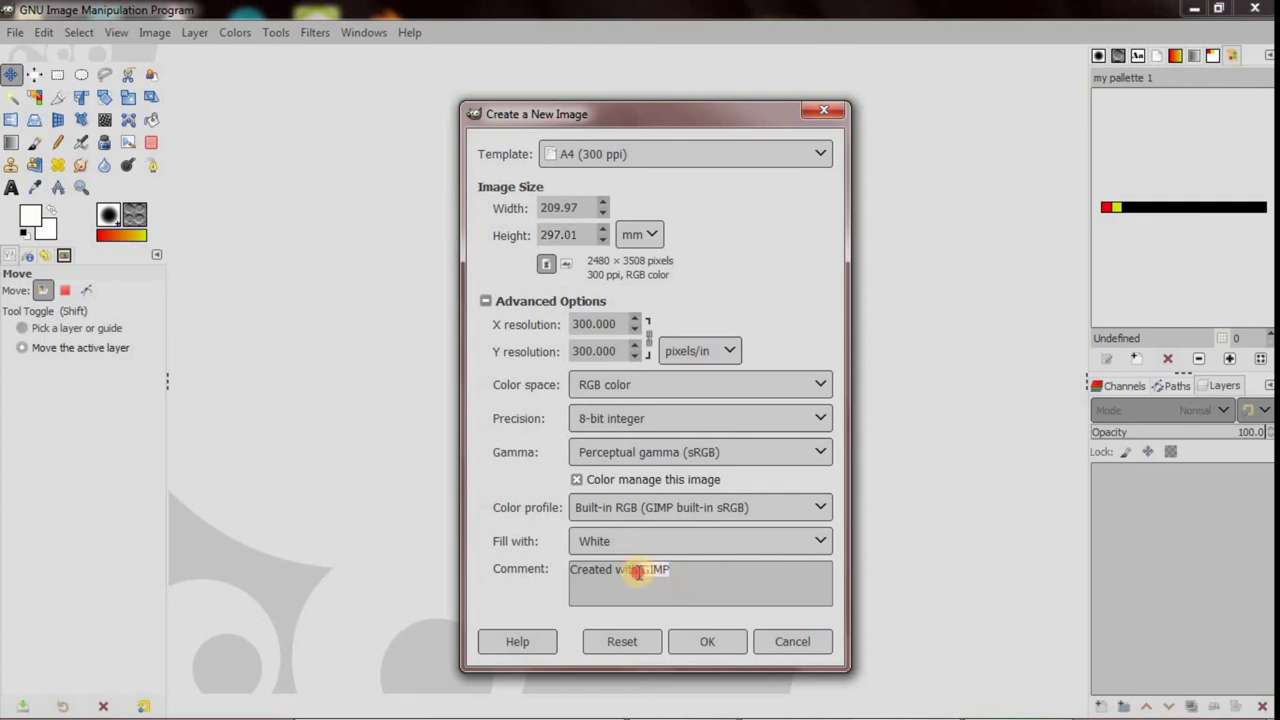
pyautogui.click(565, 571)
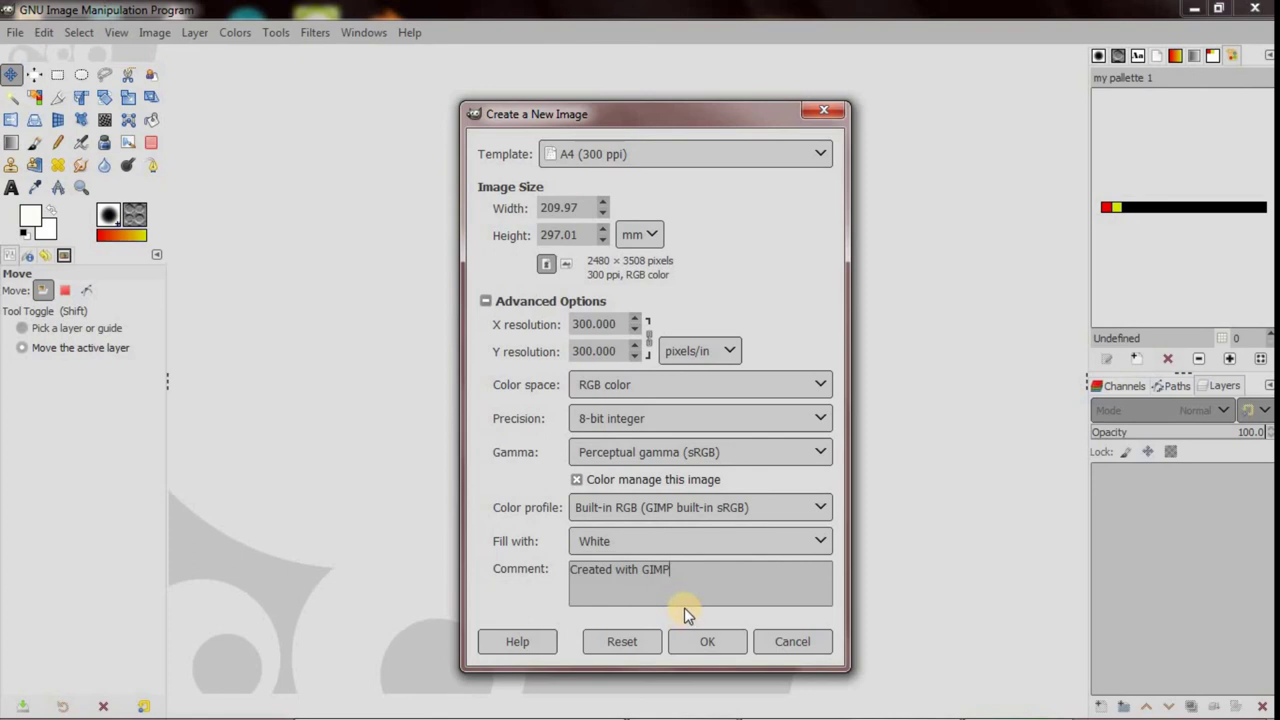
# - Confirm the dialog to create the 2480 × 3508 white A4 image with one Background layer
pyautogui.click(700, 631)
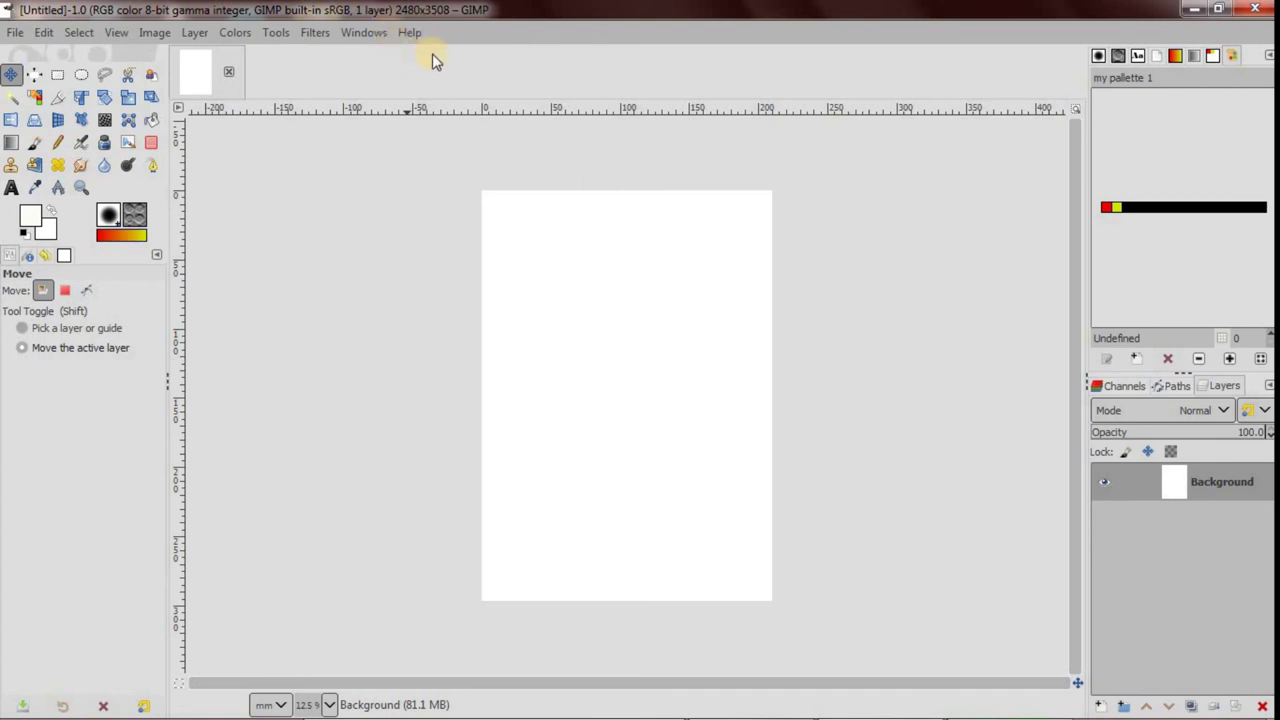
# - Show the Help menu with Help, Context Help, Tip of the Day and User Manual
pyautogui.click(412, 32)
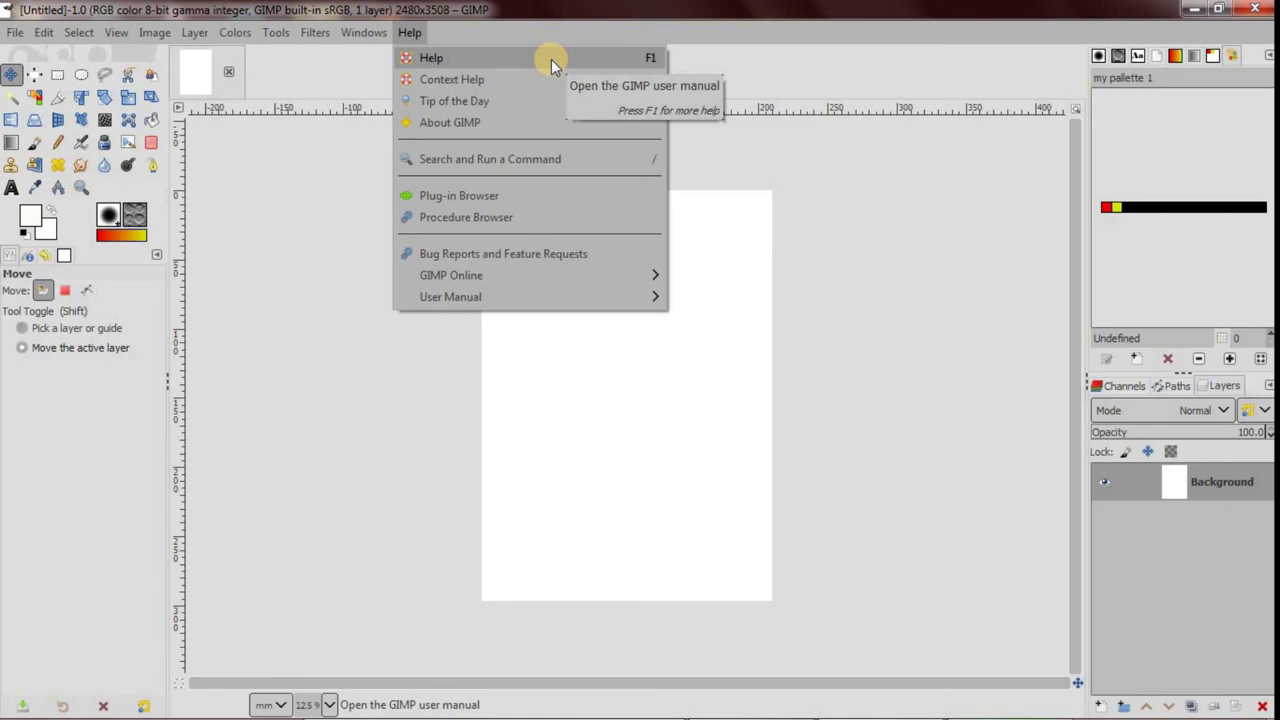
# - Open the Help Browser on the GIMP 2.10 User Manual title page and maximize it
pyautogui.click(551, 59)
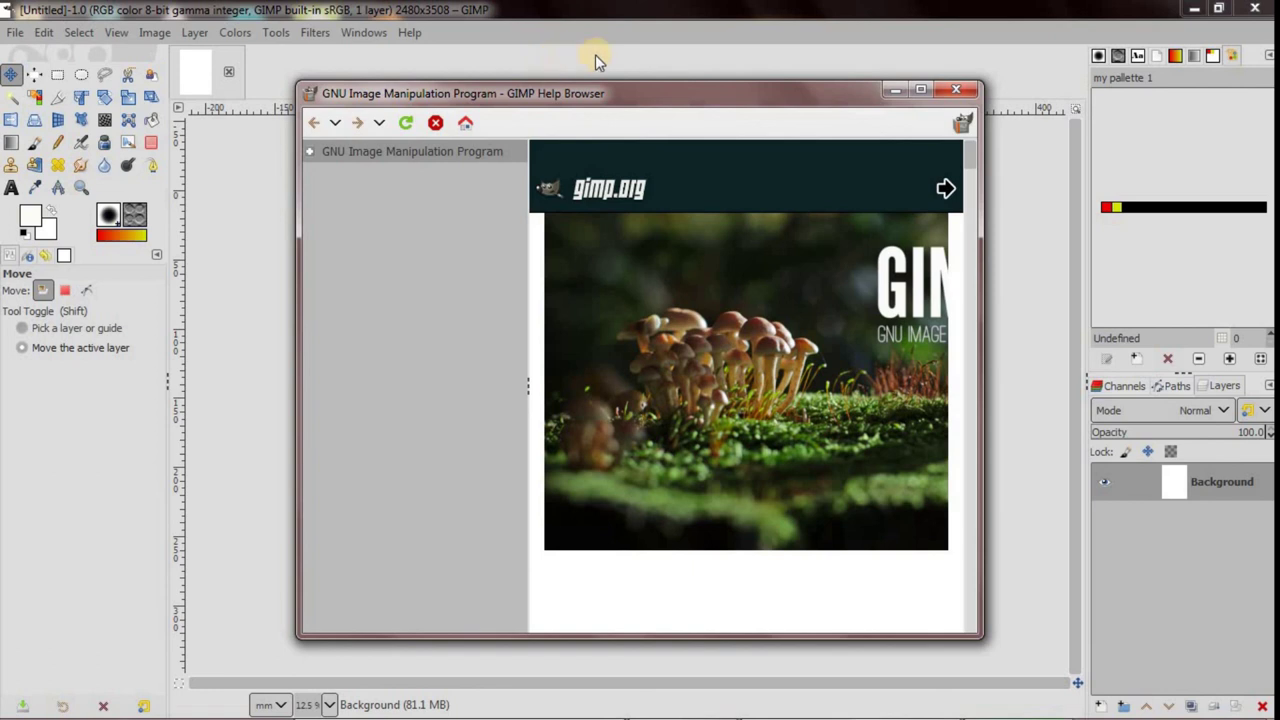
pyautogui.click(921, 95)
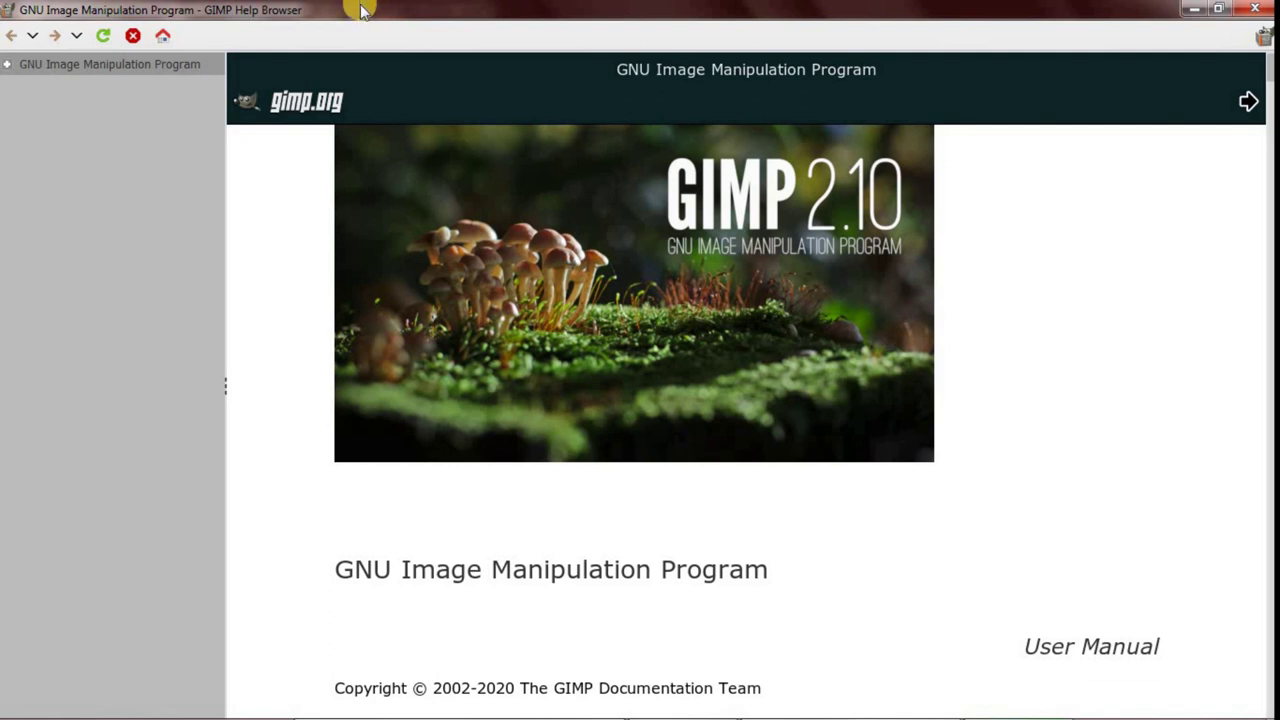
# - Expand the contents tree to Getting Started > Introduction and open Welcome to GIMP
pyautogui.click(6, 65)
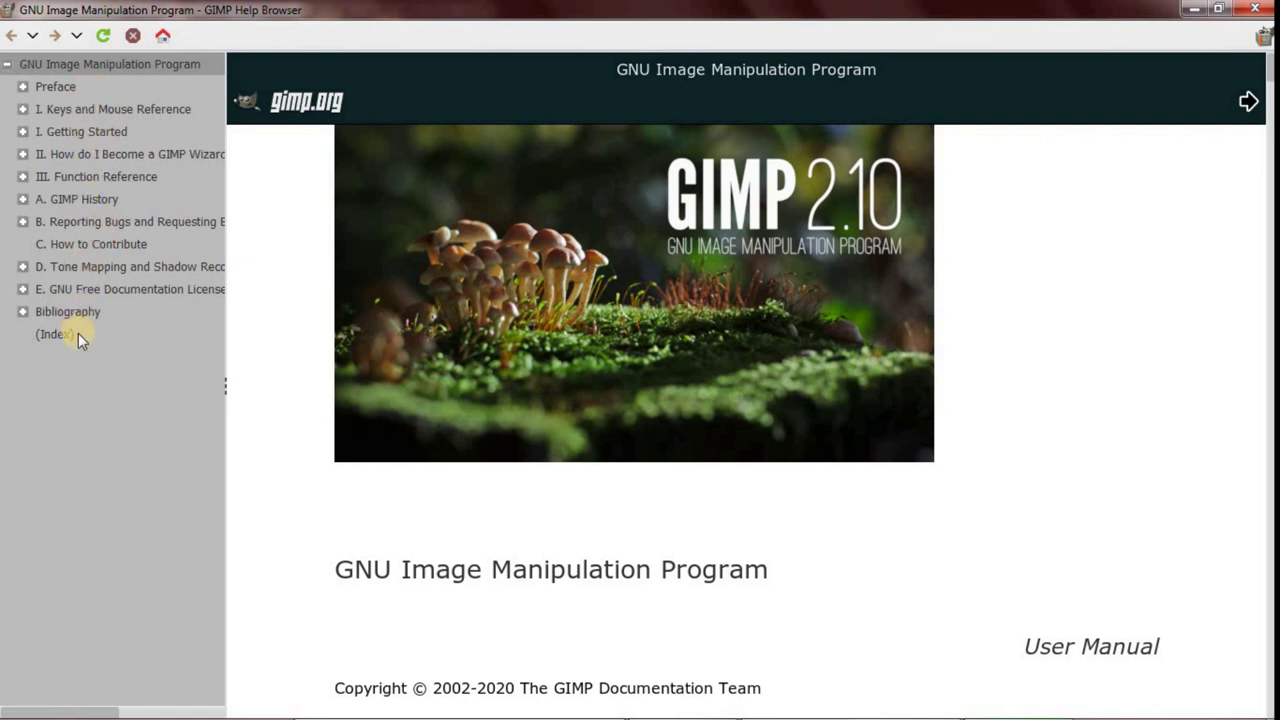
pyautogui.click(97, 133)
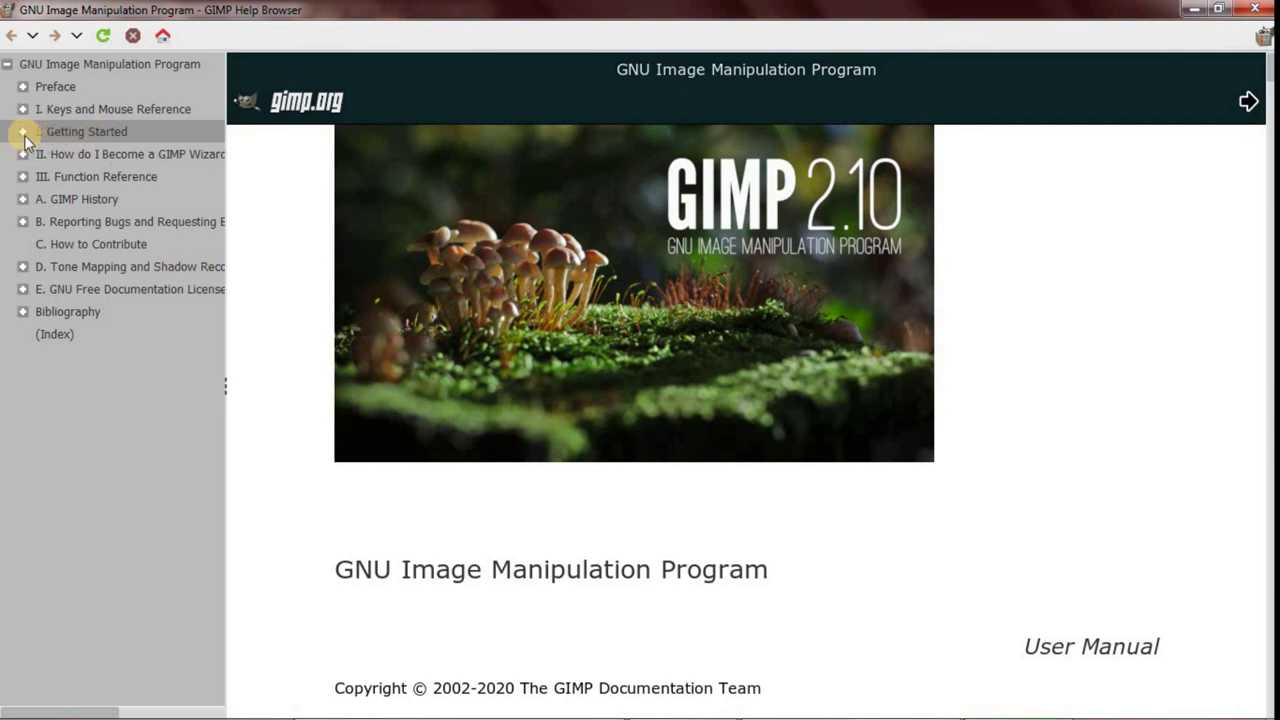
pyautogui.click(22, 131)
pyautogui.click(82, 155)
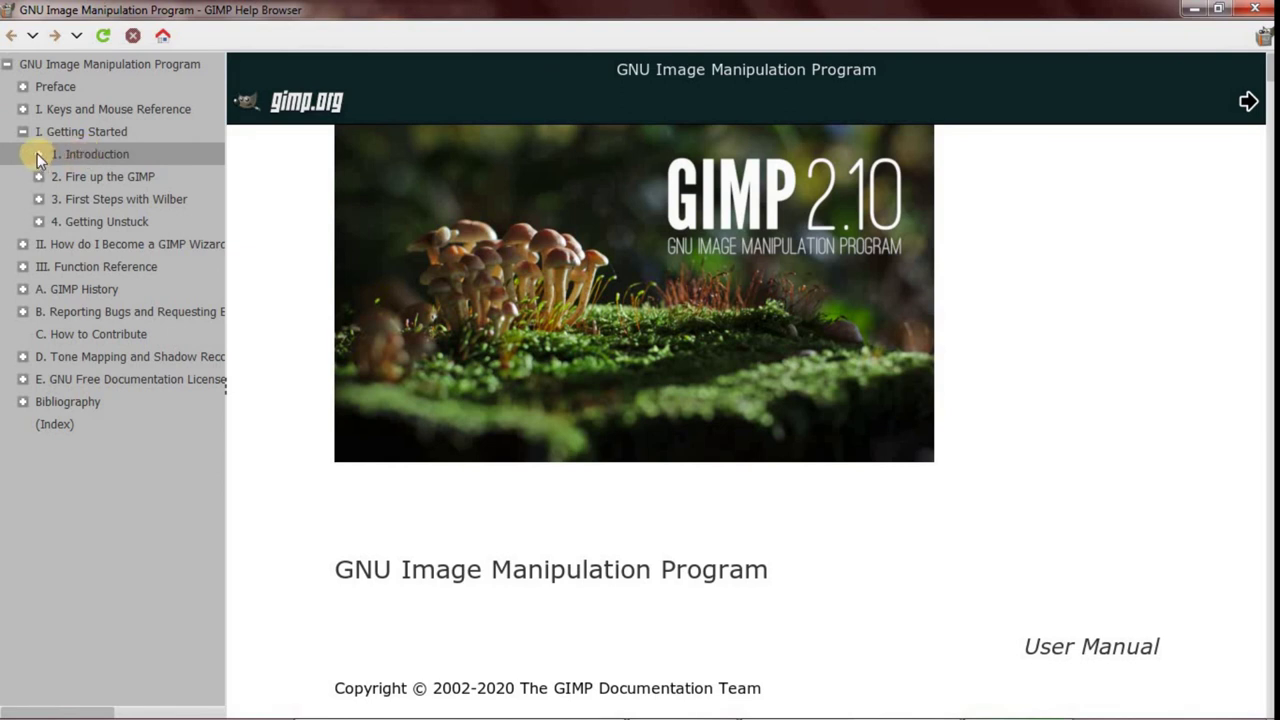
pyautogui.click(38, 154)
pyautogui.click(98, 175)
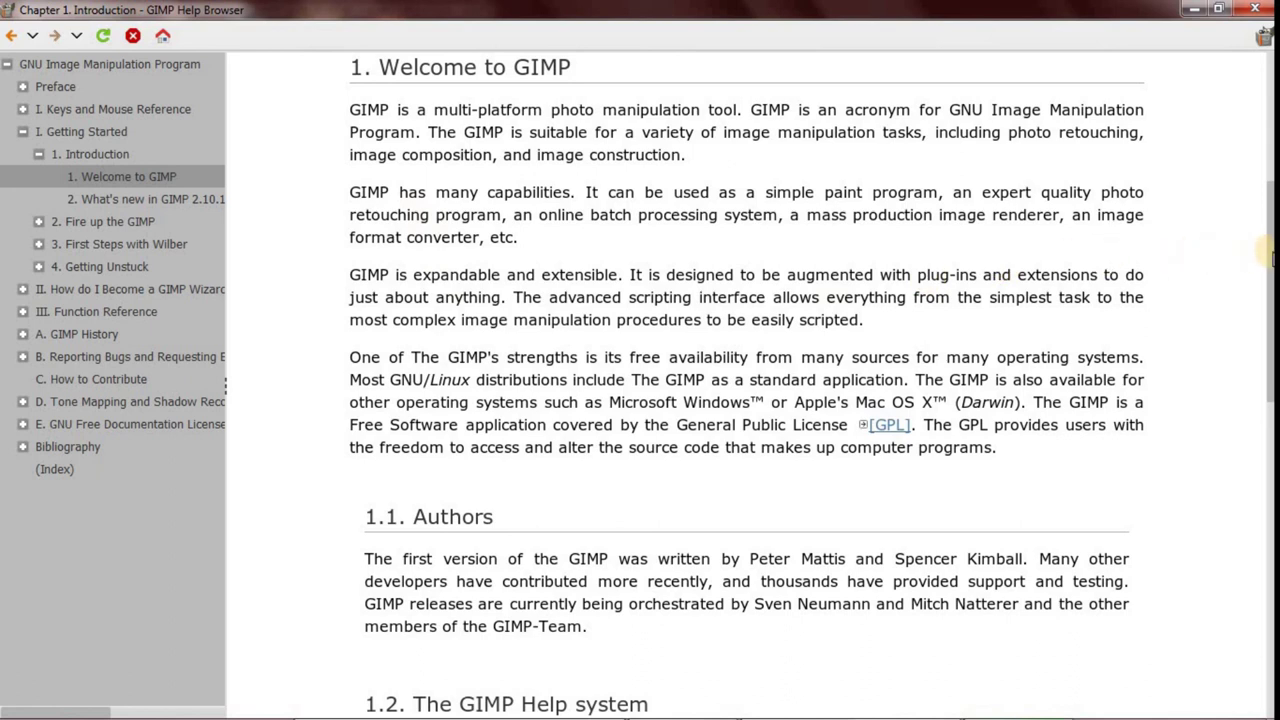
# - Open the 'What's new in GIMP 2.10.18?' page, then advance to the next page
pyautogui.moveTo(1268, 262)
pyautogui.mouseDown()
pyautogui.moveTo(1226, 583)
pyautogui.moveTo(1237, 405)
pyautogui.moveTo(1231, 418)
pyautogui.moveTo(1268, 320)
pyautogui.moveTo(1268, 66)
pyautogui.mouseUp()
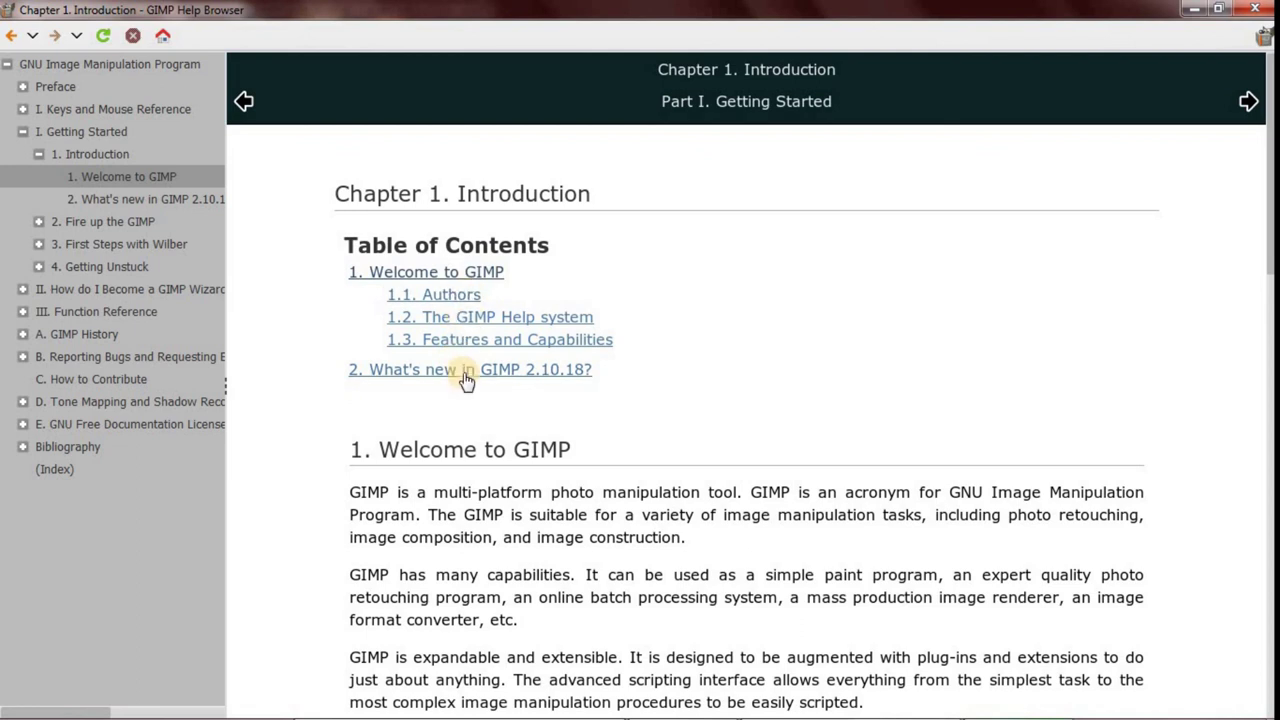
pyautogui.click(1245, 103)
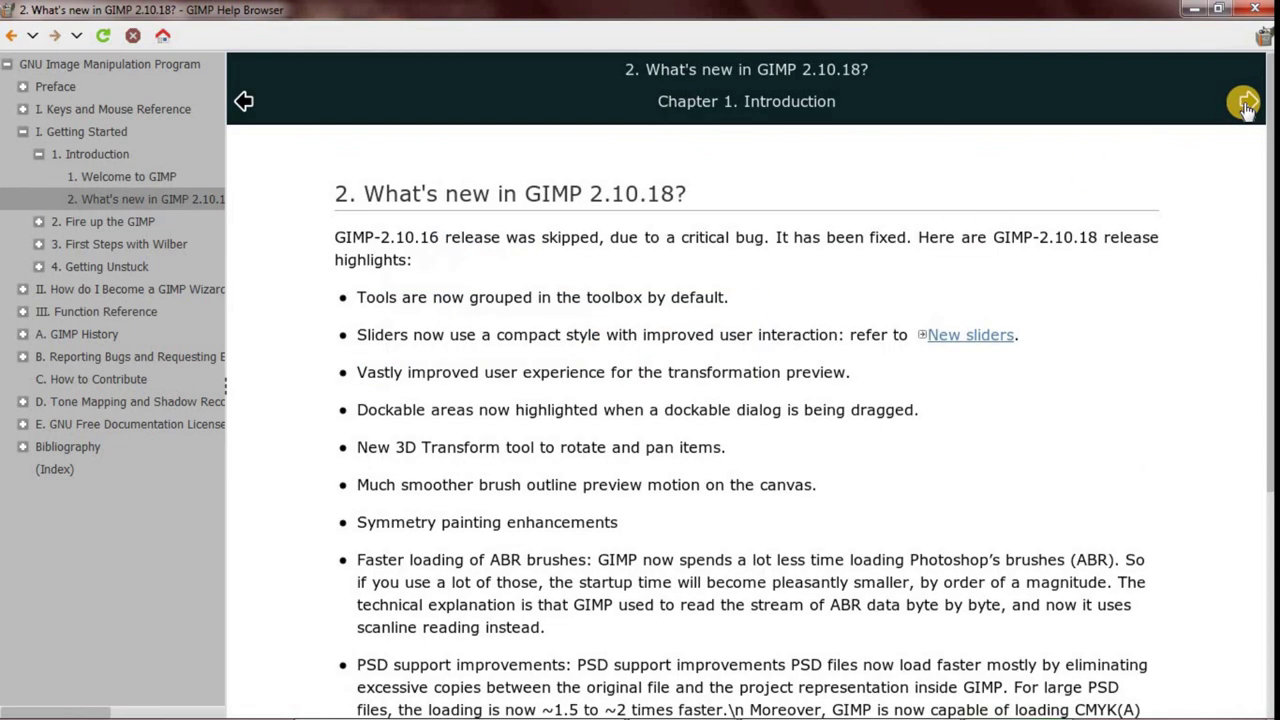
pyautogui.click(1245, 103)
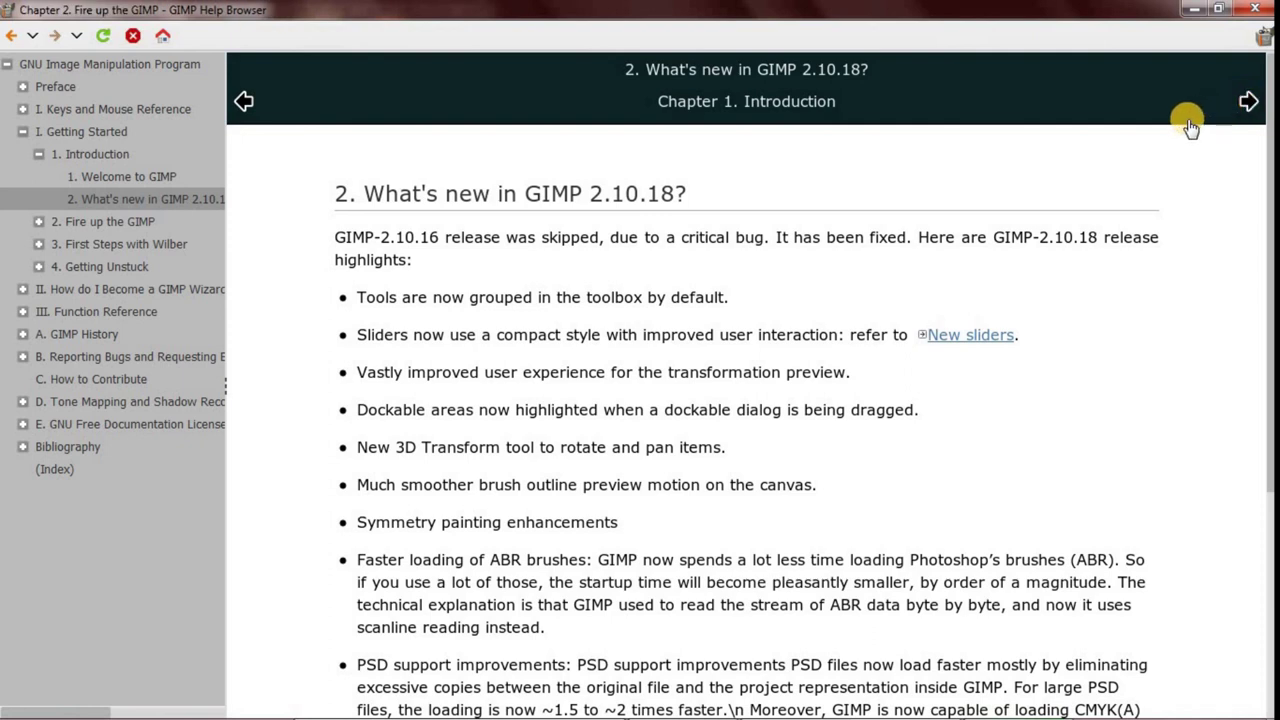
# - Close the Help Browser window, bringing back the blank white A4 image with its Background layer
pyautogui.click(1251, 12)
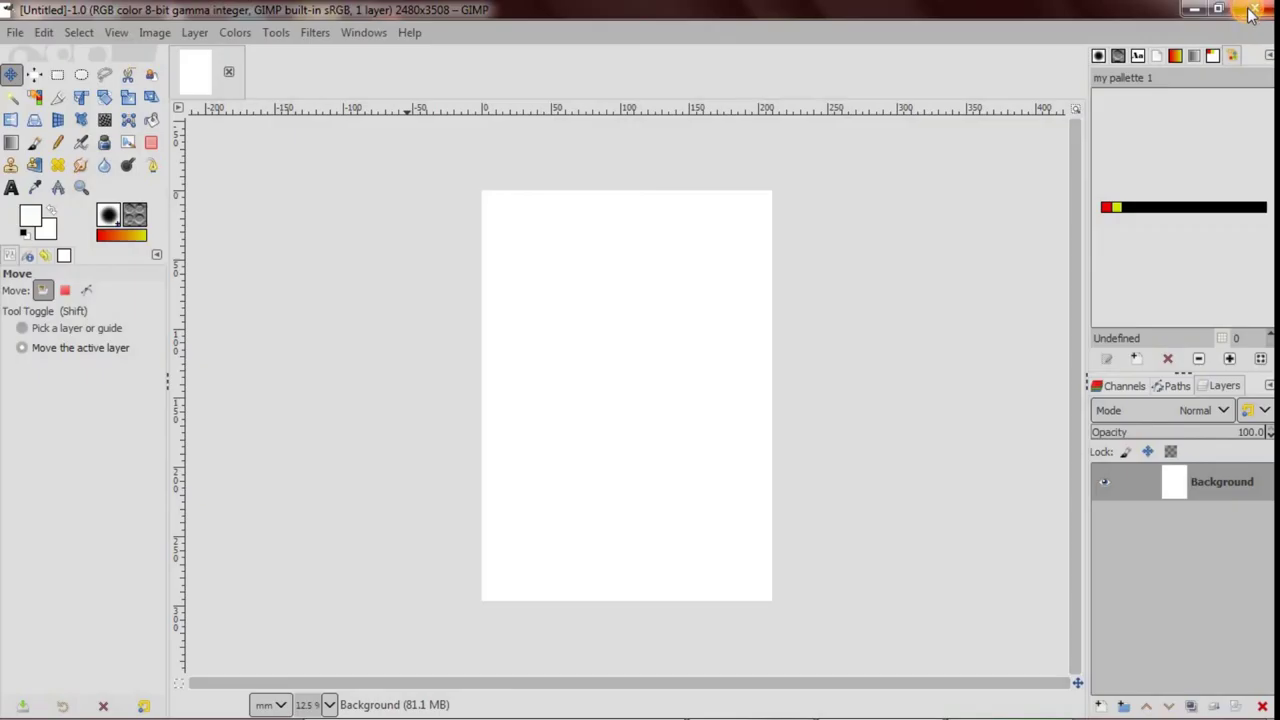